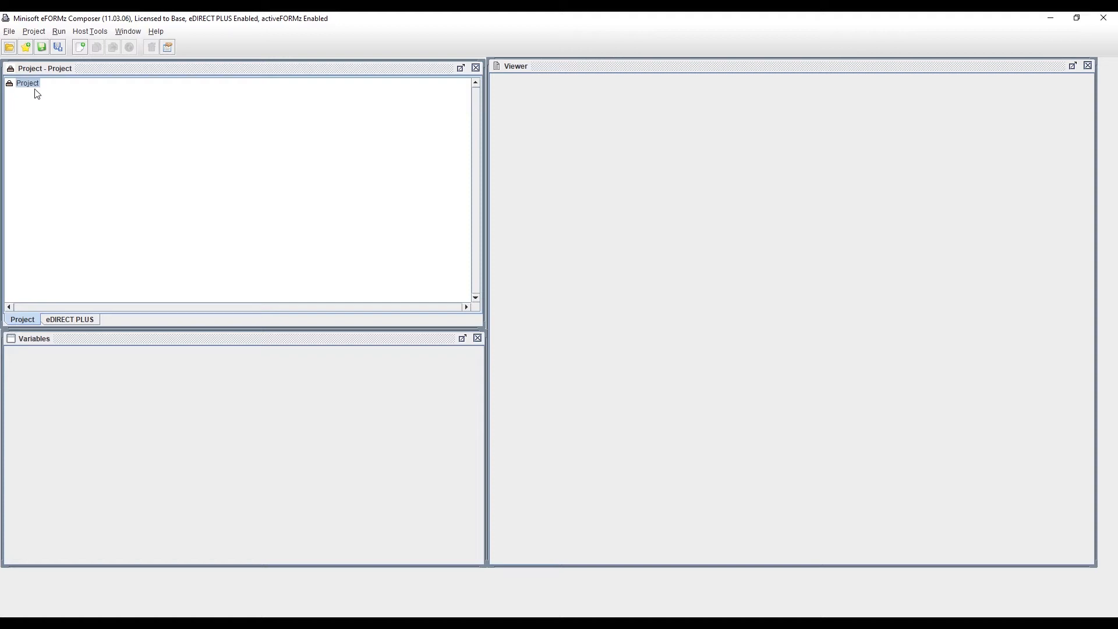
Step: Add a page to the project, keeping the default page properties
{"action": "right_click", "coordinate": [39, 85]}
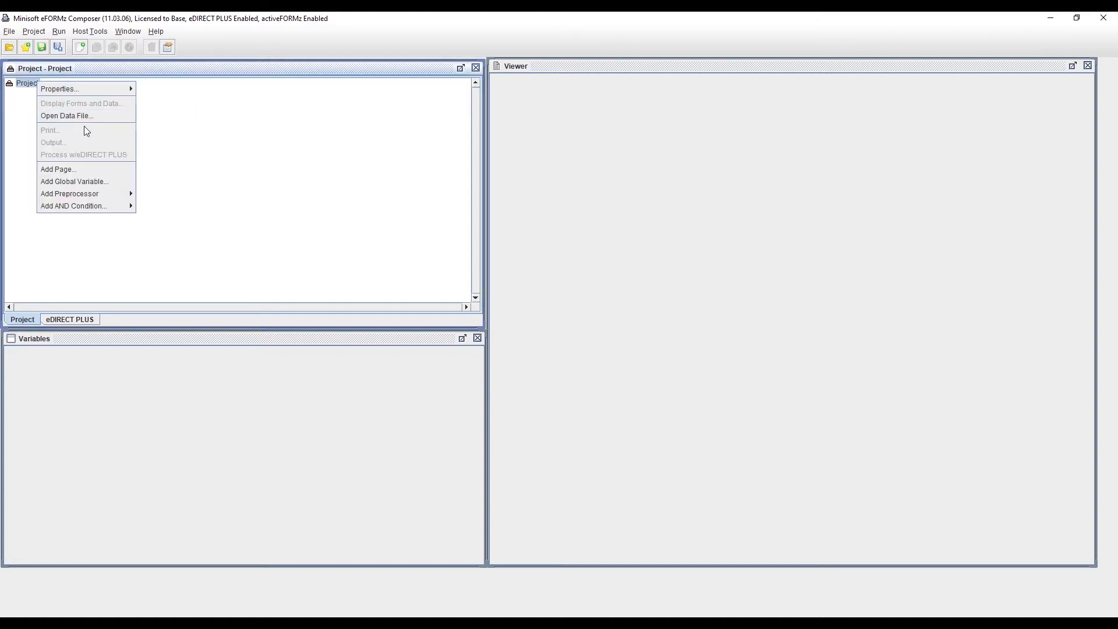
{"action": "left_click", "coordinate": [89, 170]}
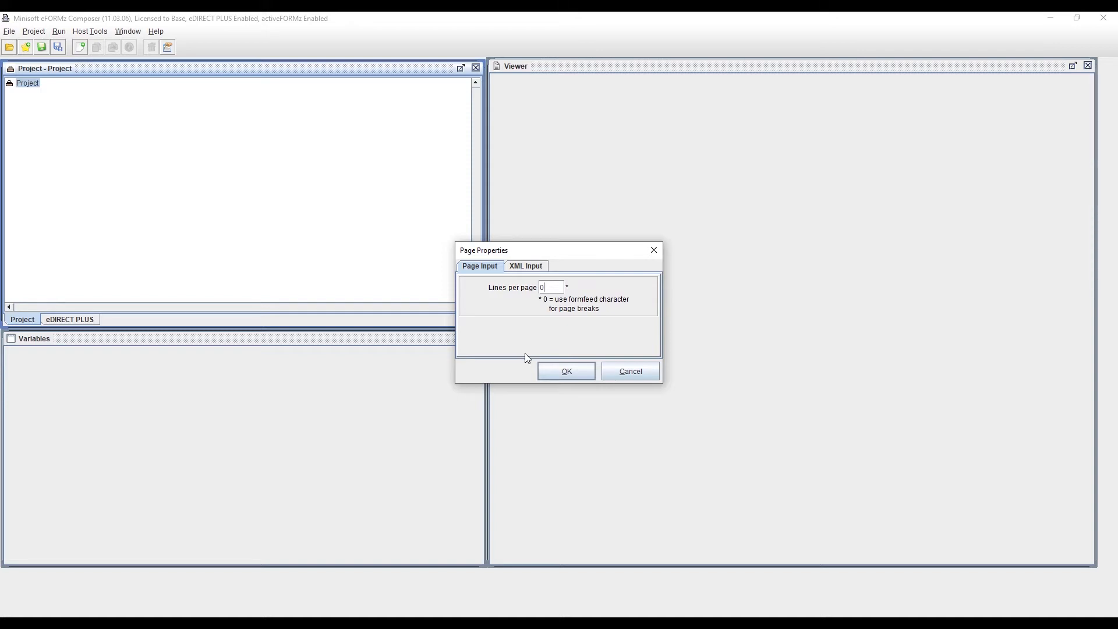
{"action": "left_click", "coordinate": [554, 371]}
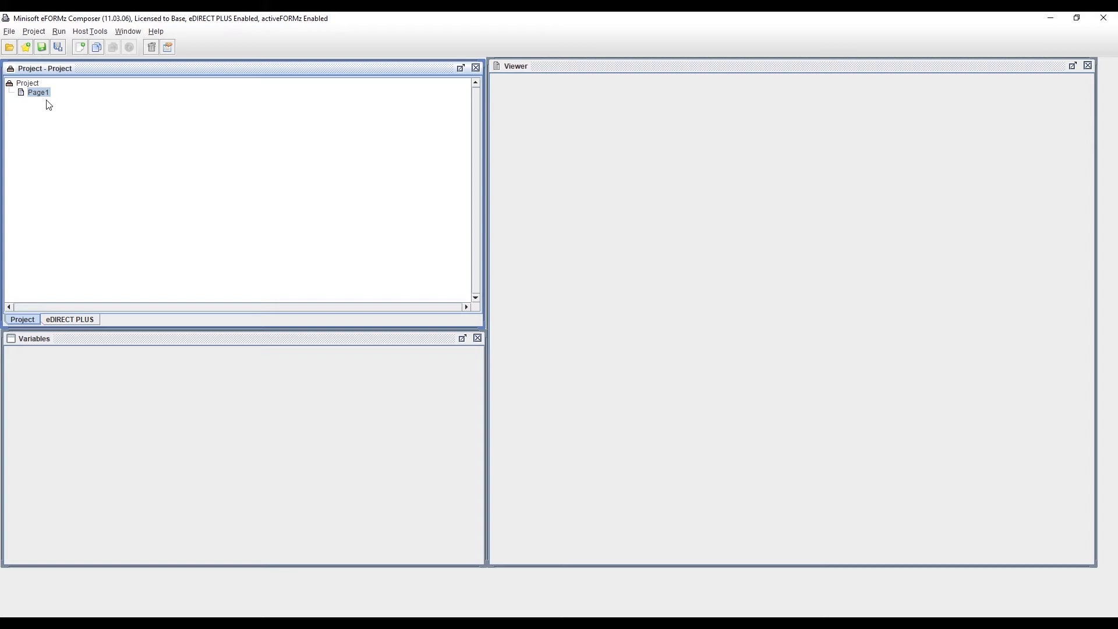
Step: Add a form to Page1 with the default Letter, Portrait form properties
{"action": "right_click", "coordinate": [41, 96]}
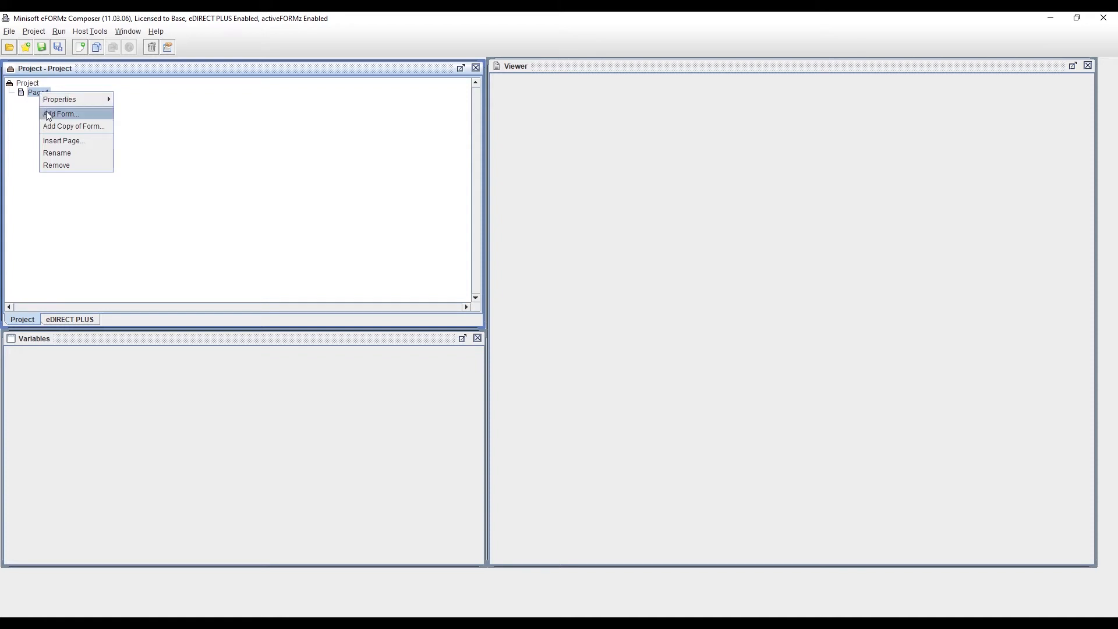
{"action": "left_click", "coordinate": [47, 112]}
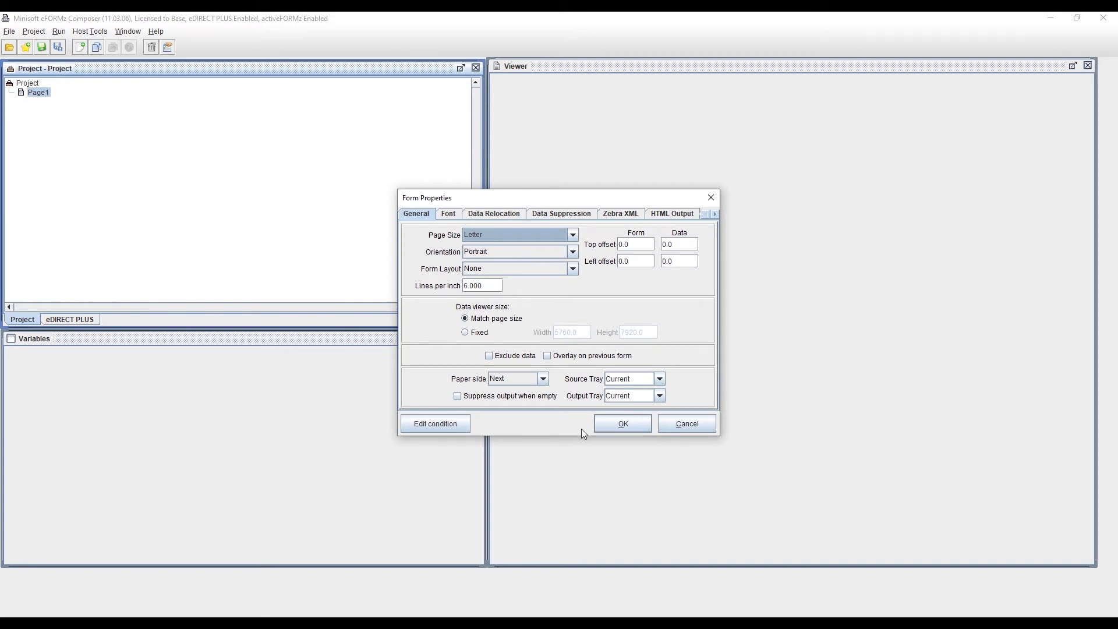
{"action": "left_click", "coordinate": [601, 423]}
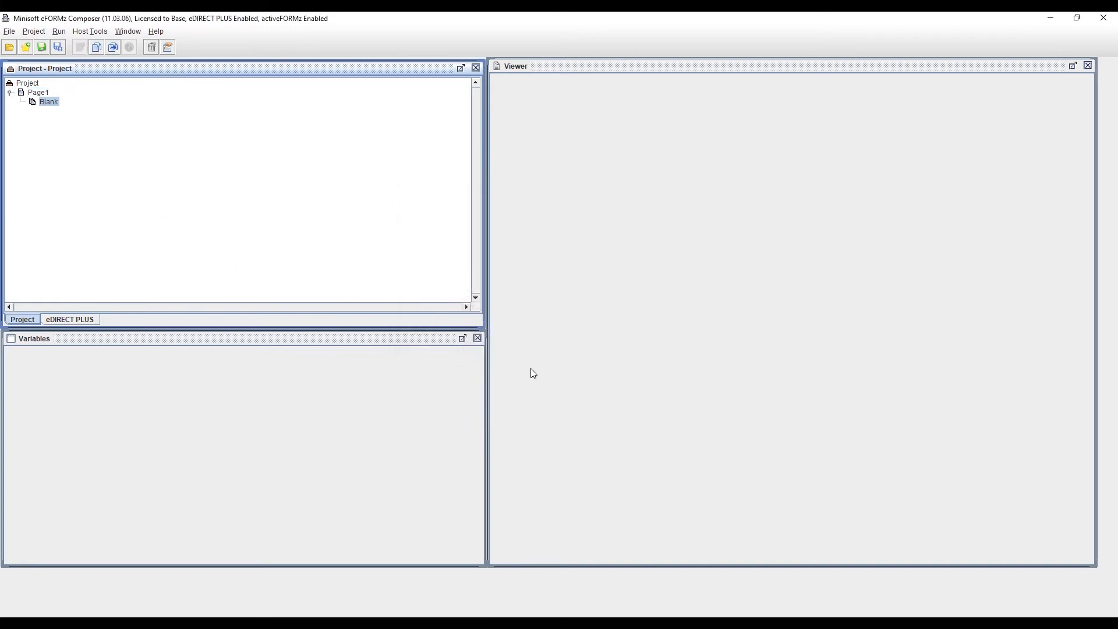
Step: Display the Blank form together with data, choosing a data file as the source
{"action": "right_click", "coordinate": [57, 105]}
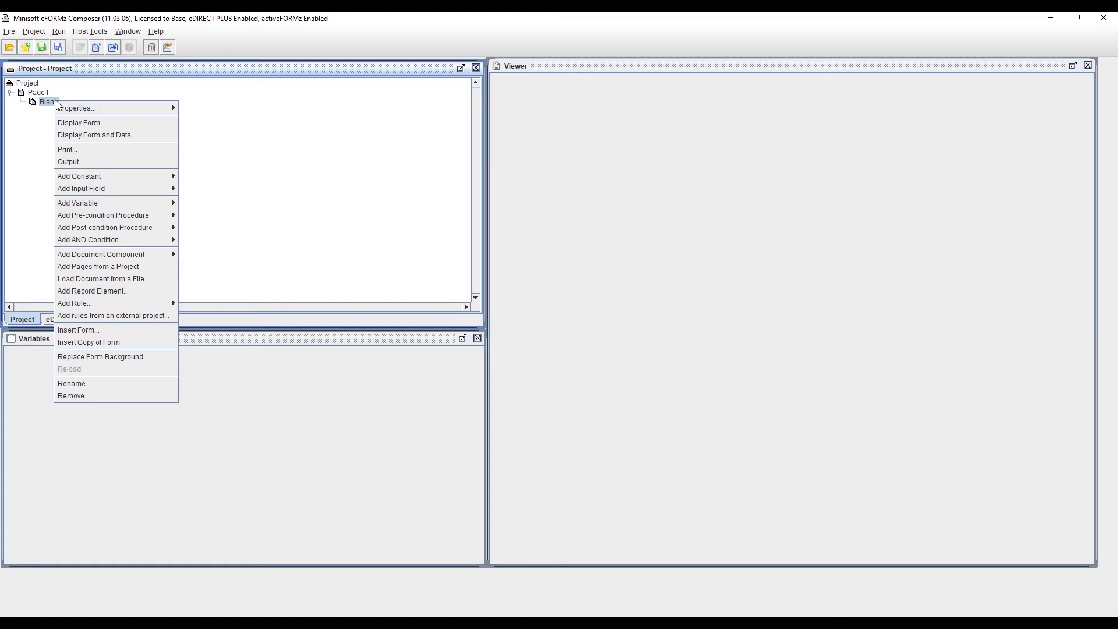
{"action": "left_click", "coordinate": [165, 136]}
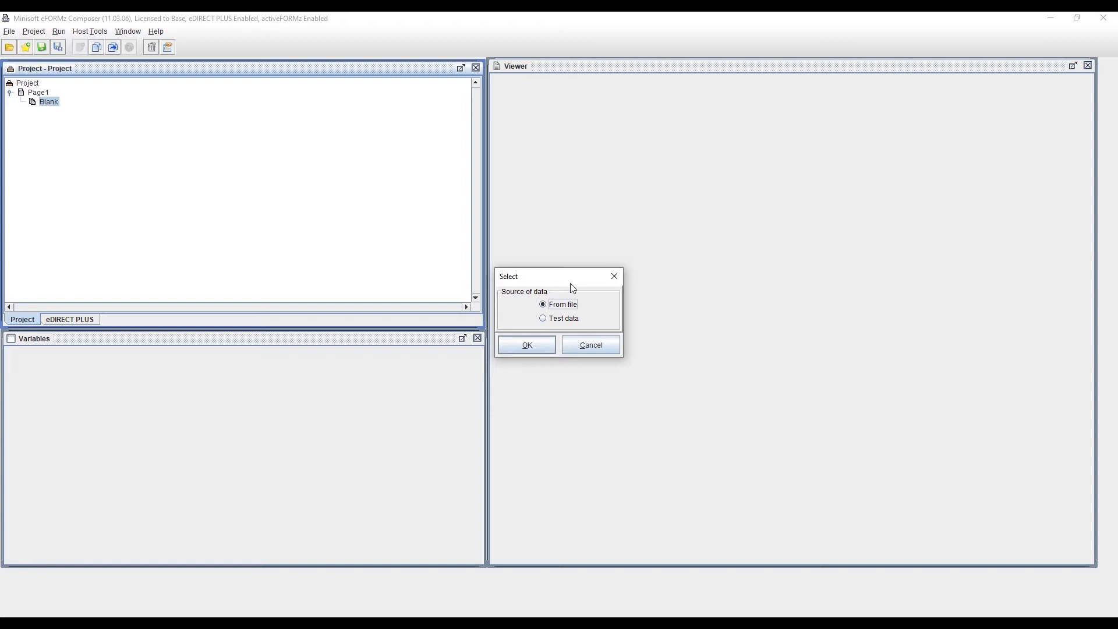
{"action": "left_click", "coordinate": [527, 345]}
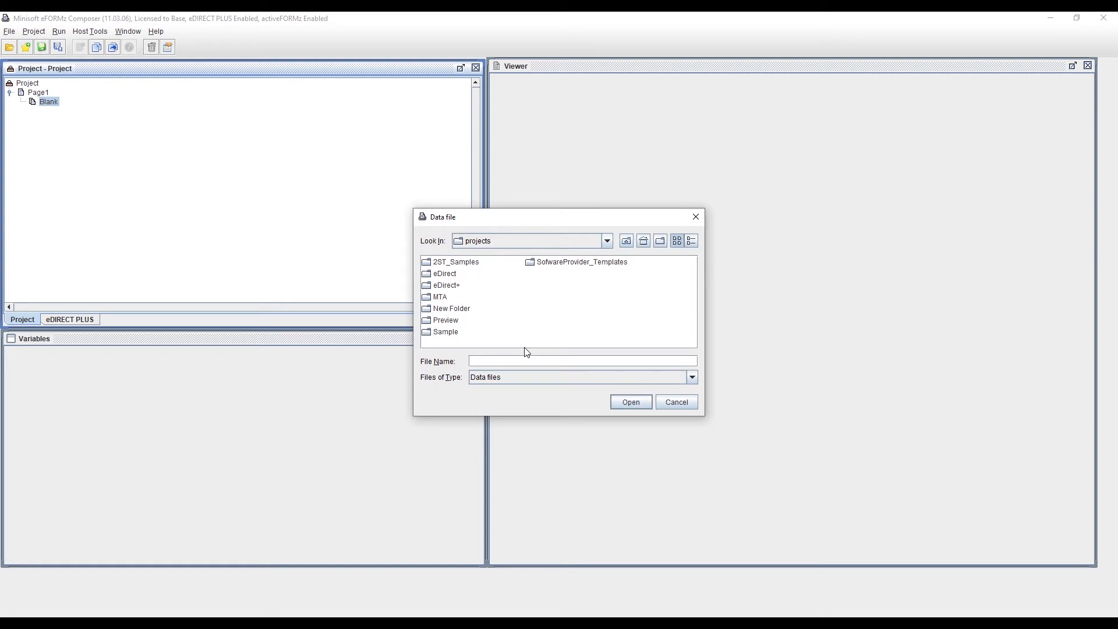
Step: Browse to the Desktop, filter for XML files, and open Sample.xml as the data file
{"action": "left_click", "coordinate": [644, 242]}
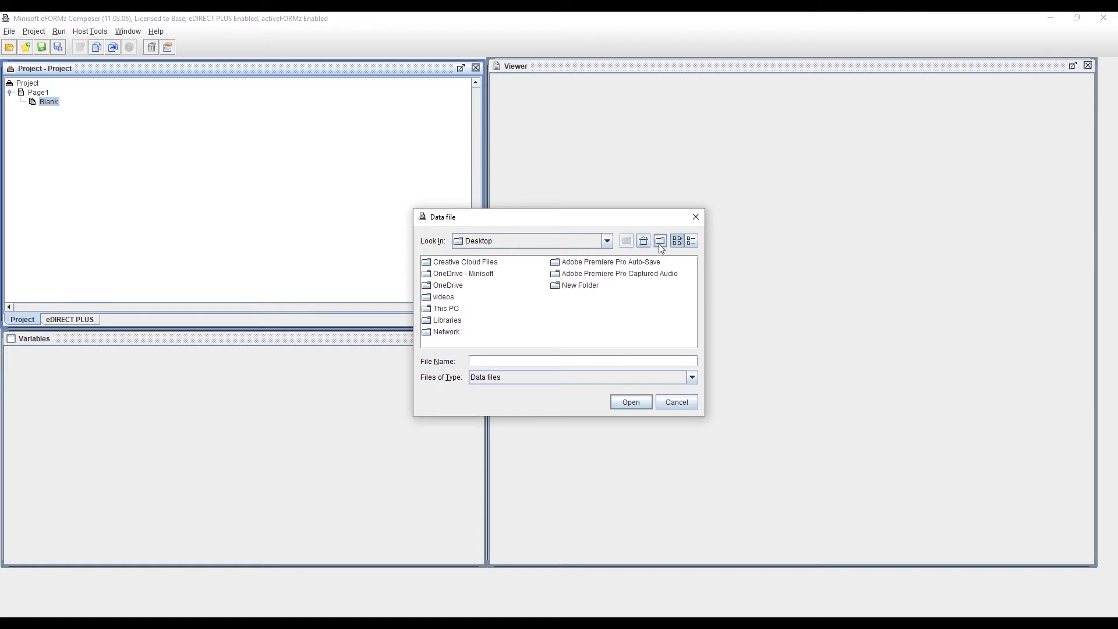
{"action": "left_click", "coordinate": [660, 244]}
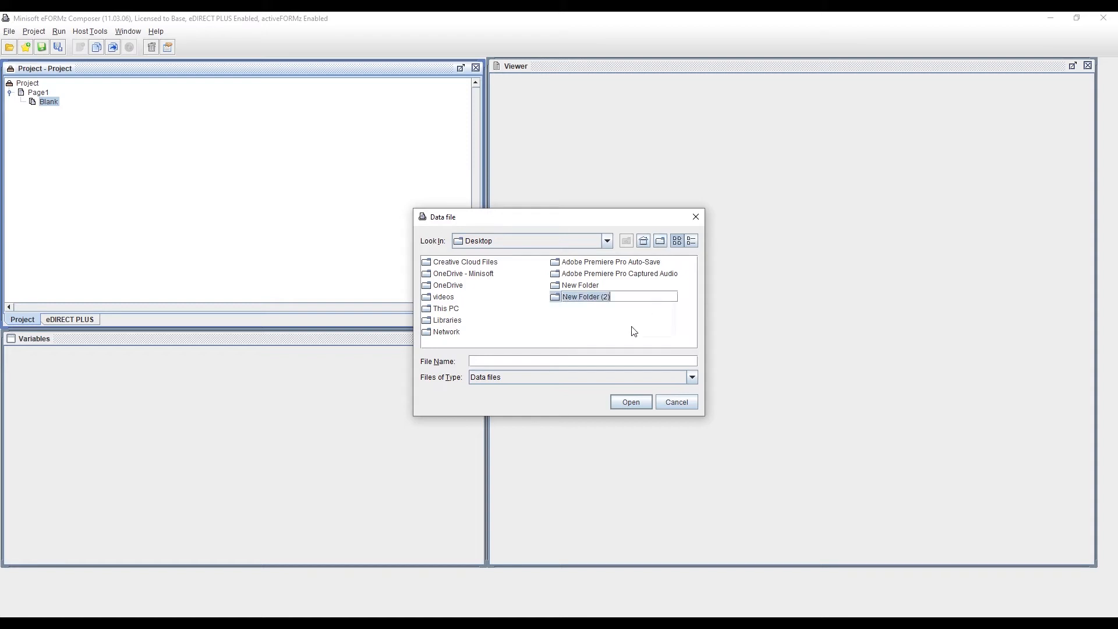
{"action": "left_click", "coordinate": [585, 312]}
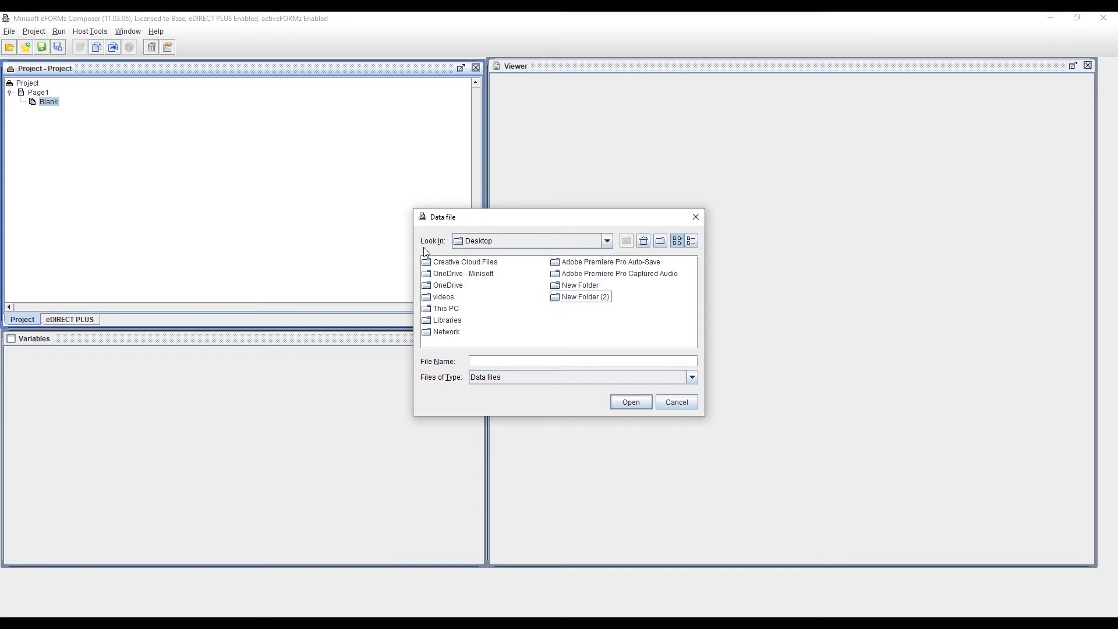
{"action": "left_click", "coordinate": [607, 243]}
{"action": "left_click", "coordinate": [606, 243]}
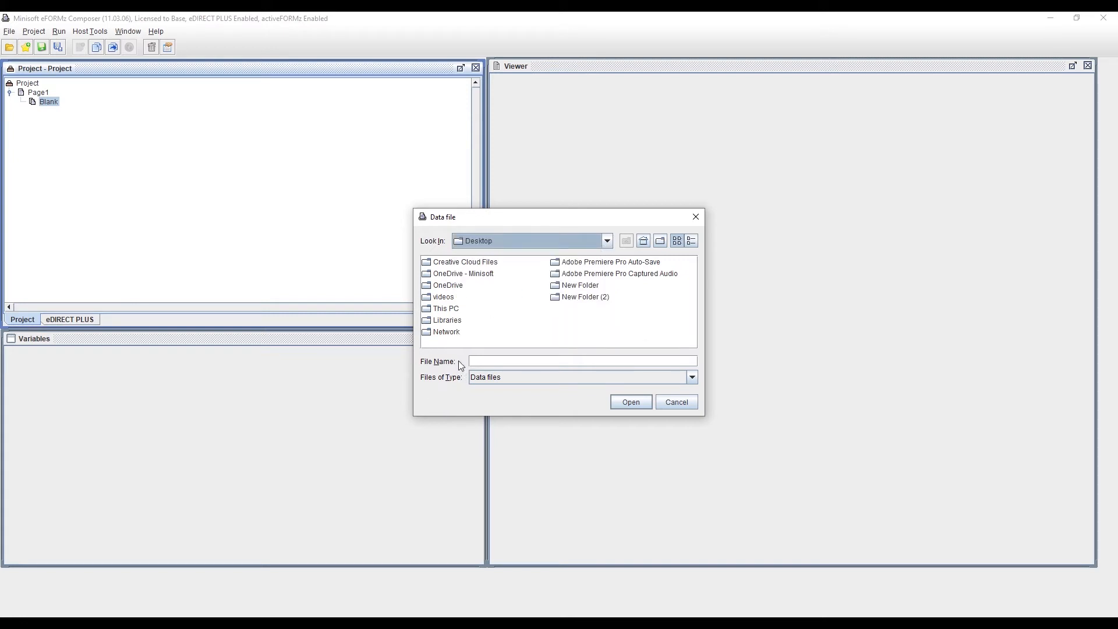
{"action": "left_click", "coordinate": [693, 378]}
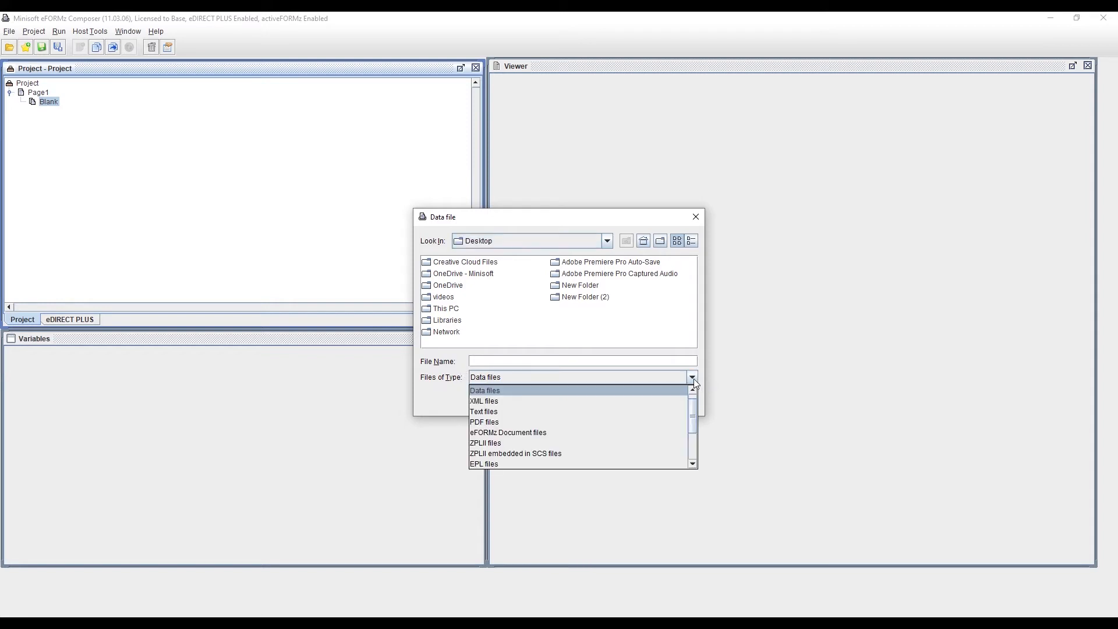
{"action": "left_click", "coordinate": [668, 401]}
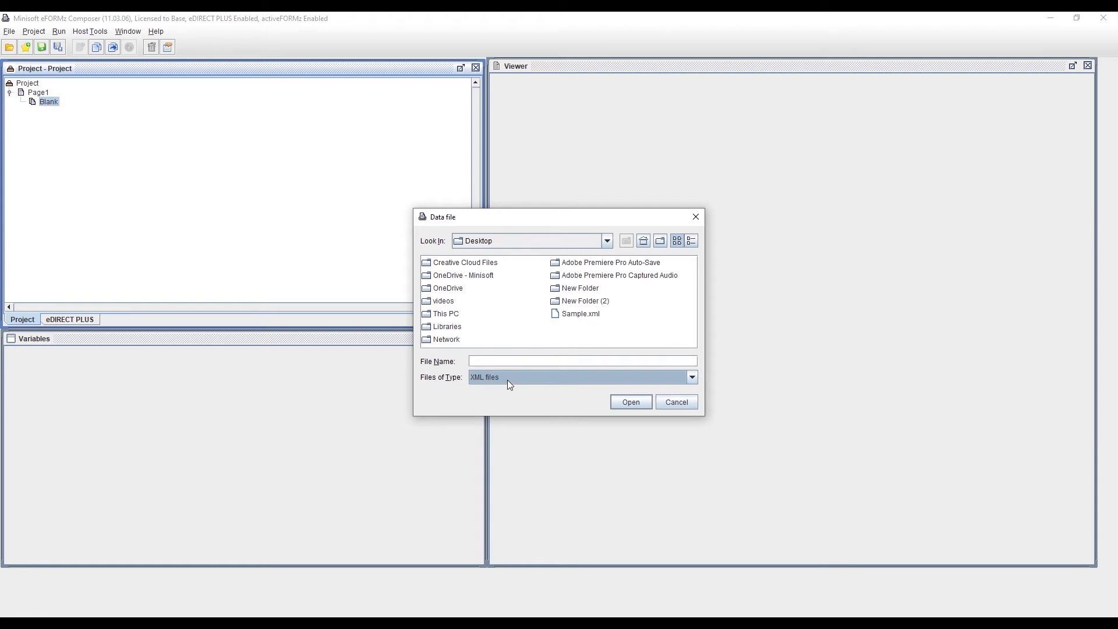
{"action": "left_click", "coordinate": [578, 317]}
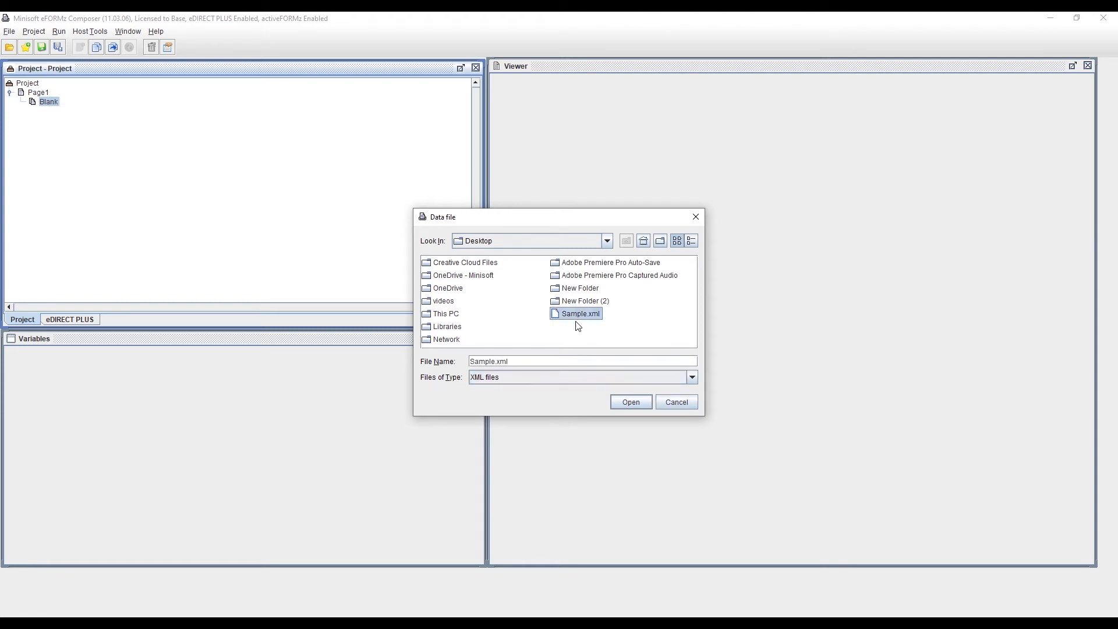
{"action": "left_click", "coordinate": [631, 402]}
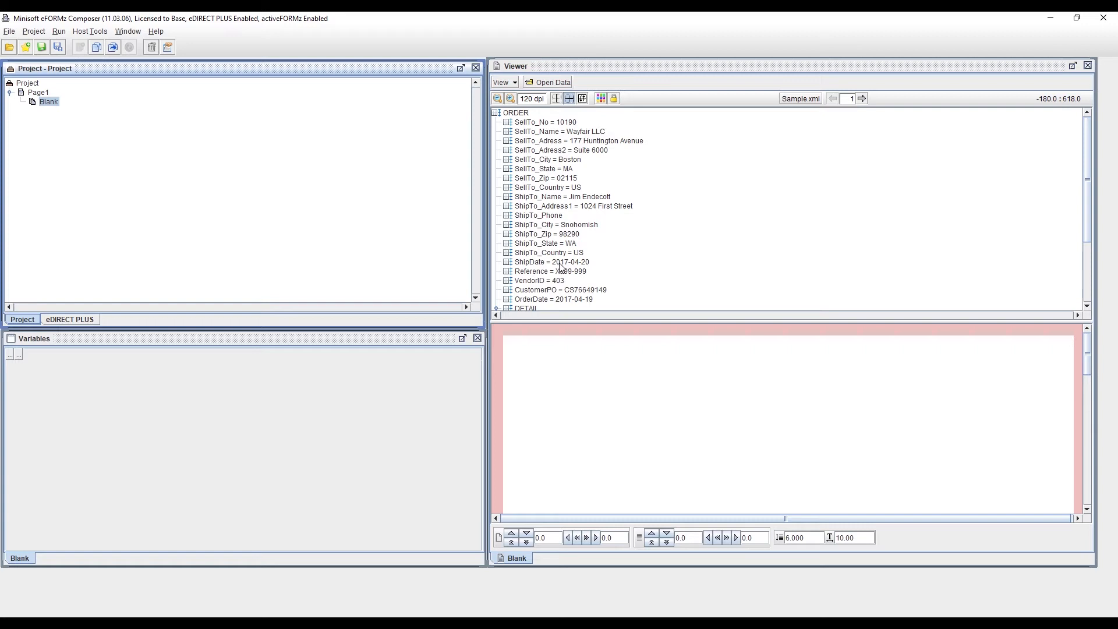
Step: Add a variable from the SellTo_No data node with default settings
{"action": "left_click", "coordinate": [550, 122]}
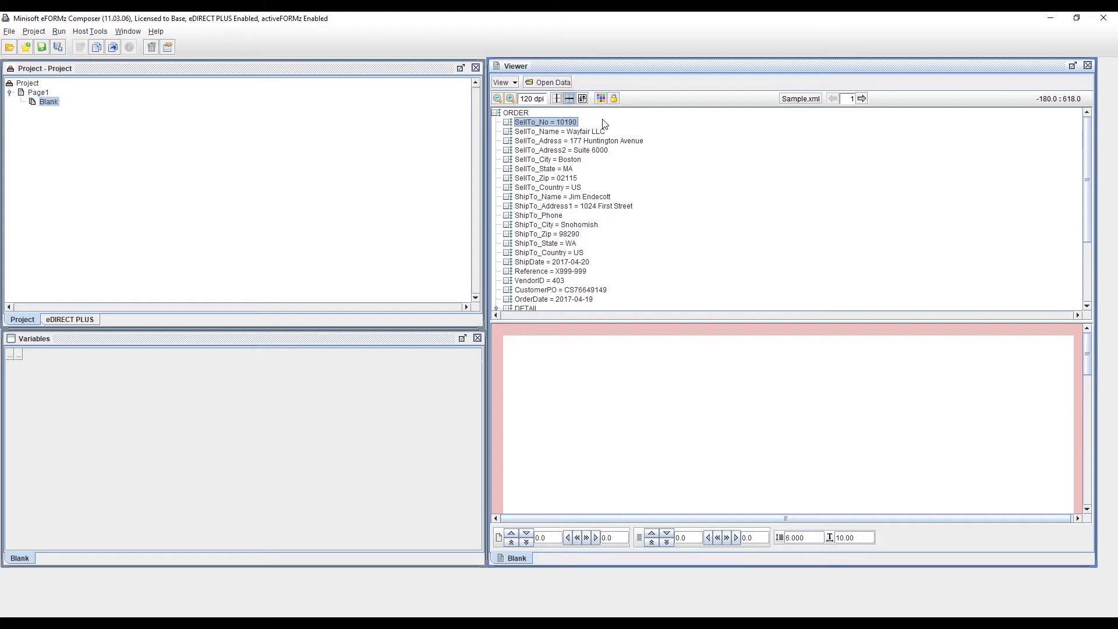
{"action": "right_click", "coordinate": [575, 122]}
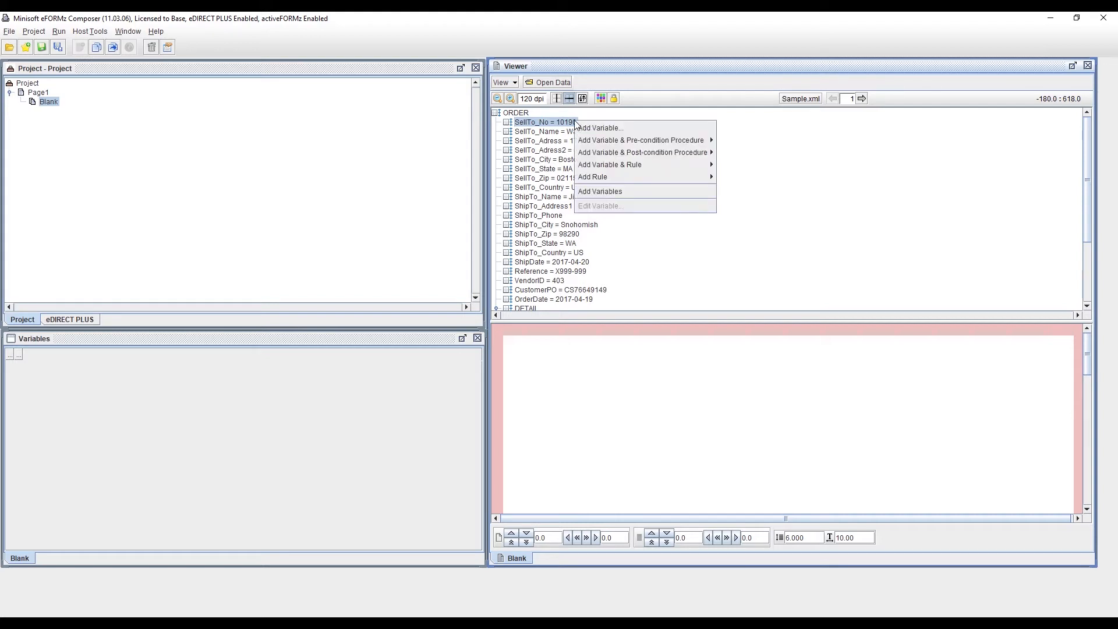
{"action": "left_click", "coordinate": [658, 129]}
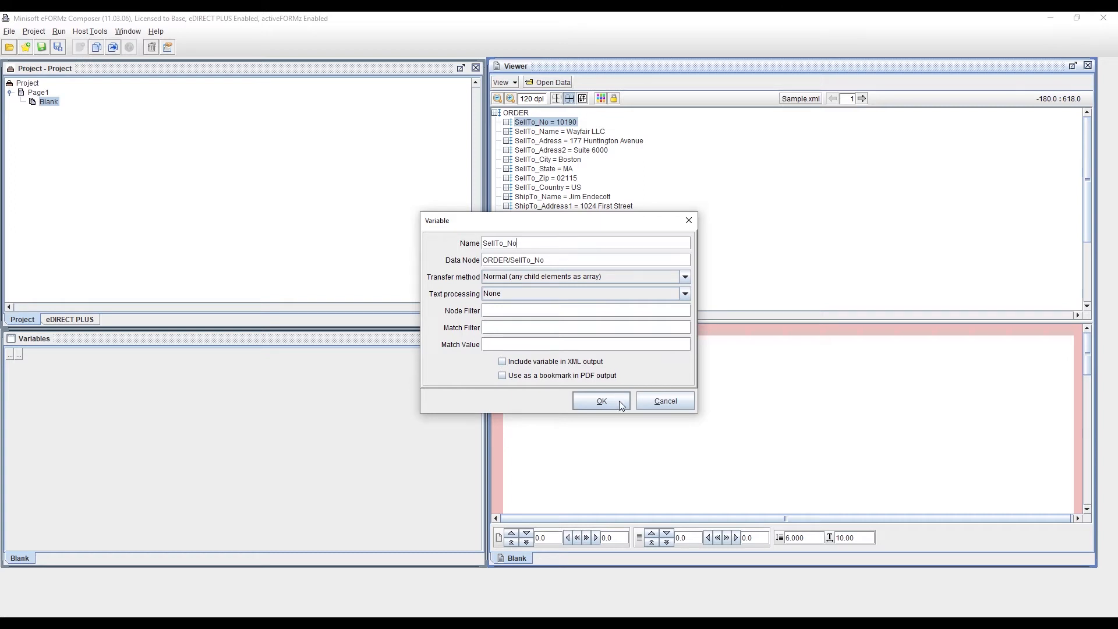
{"action": "left_click", "coordinate": [601, 400]}
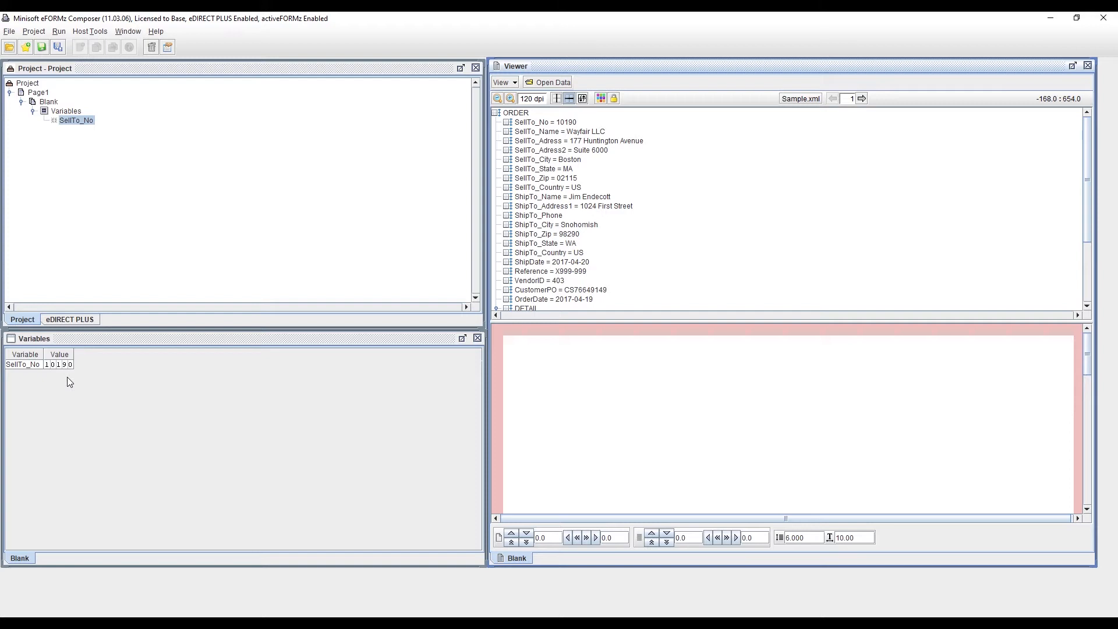
Step: Add a variable from the ShipTo_Name data node with default settings
{"action": "left_click", "coordinate": [609, 197]}
{"action": "right_click", "coordinate": [609, 197]}
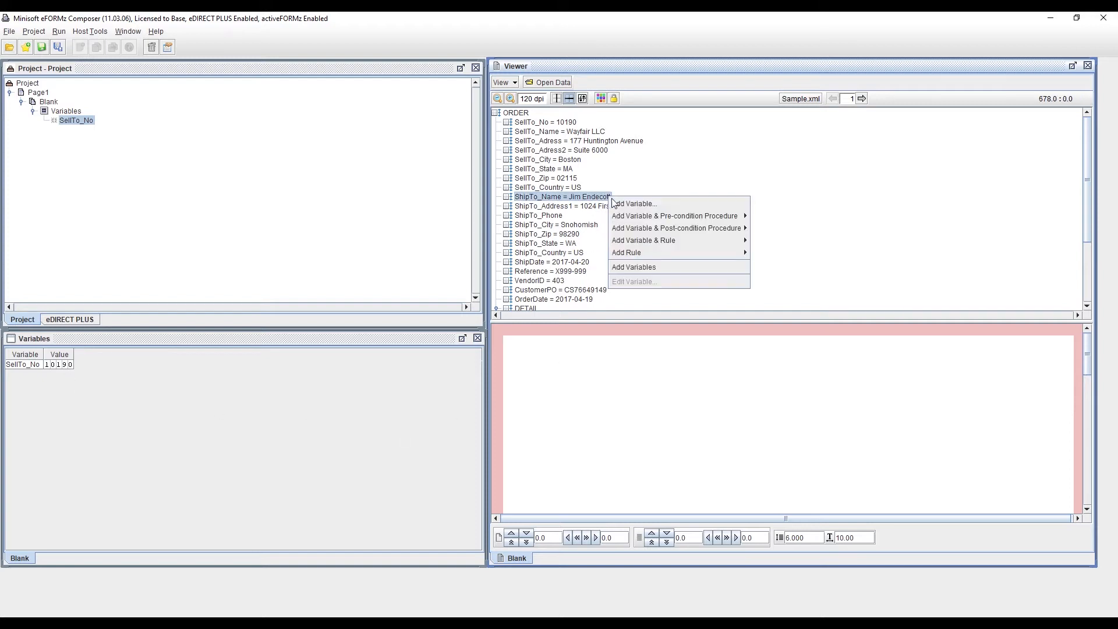
{"action": "left_click", "coordinate": [616, 204]}
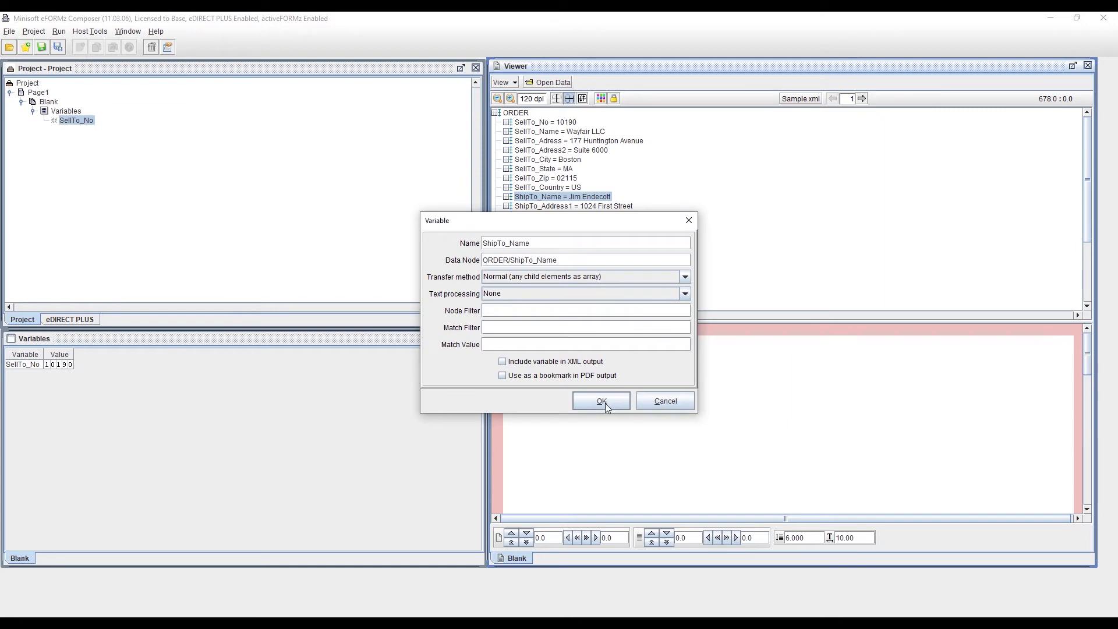
{"action": "left_click", "coordinate": [605, 403]}
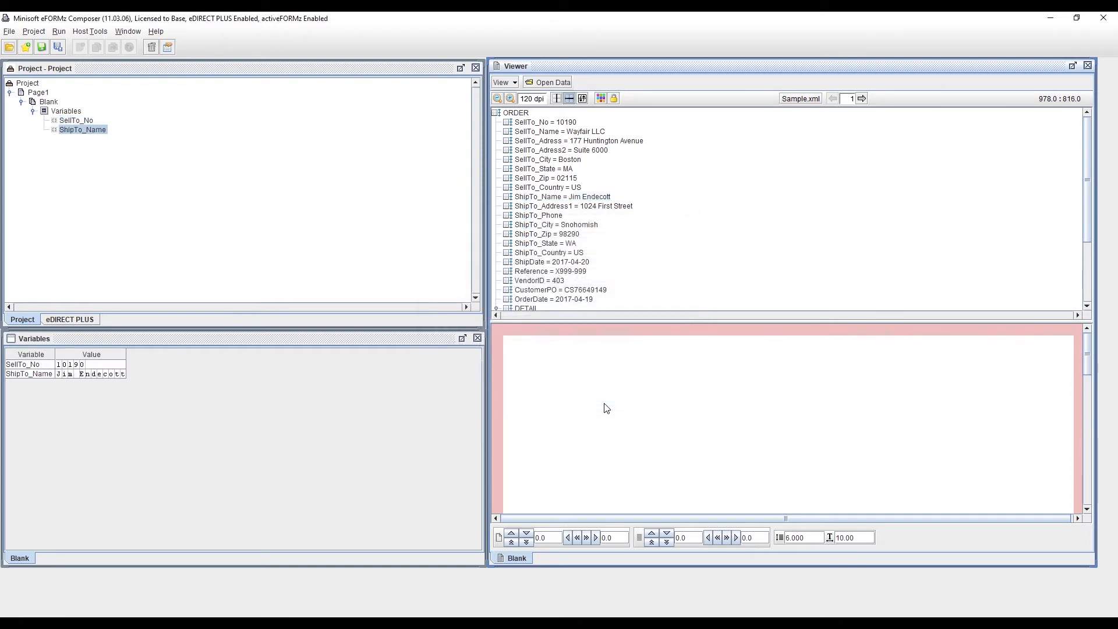
Step: Add a variable from the ShipTo_City data node with default settings
{"action": "left_click", "coordinate": [574, 225]}
{"action": "right_click", "coordinate": [575, 224]}
{"action": "left_click", "coordinate": [584, 230]}
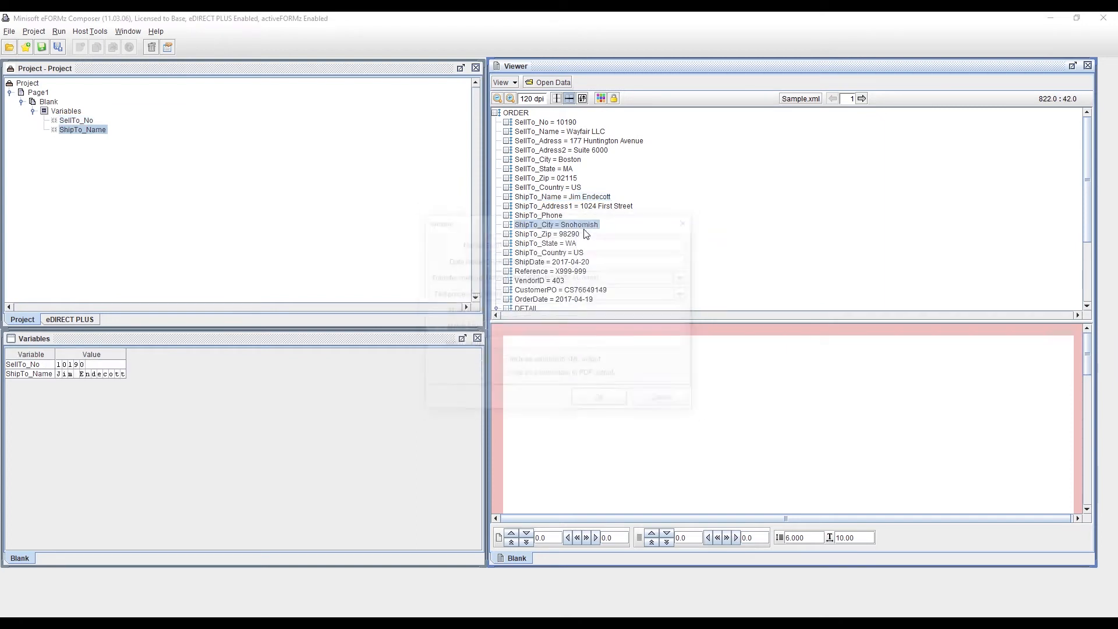
{"action": "left_click", "coordinate": [580, 398]}
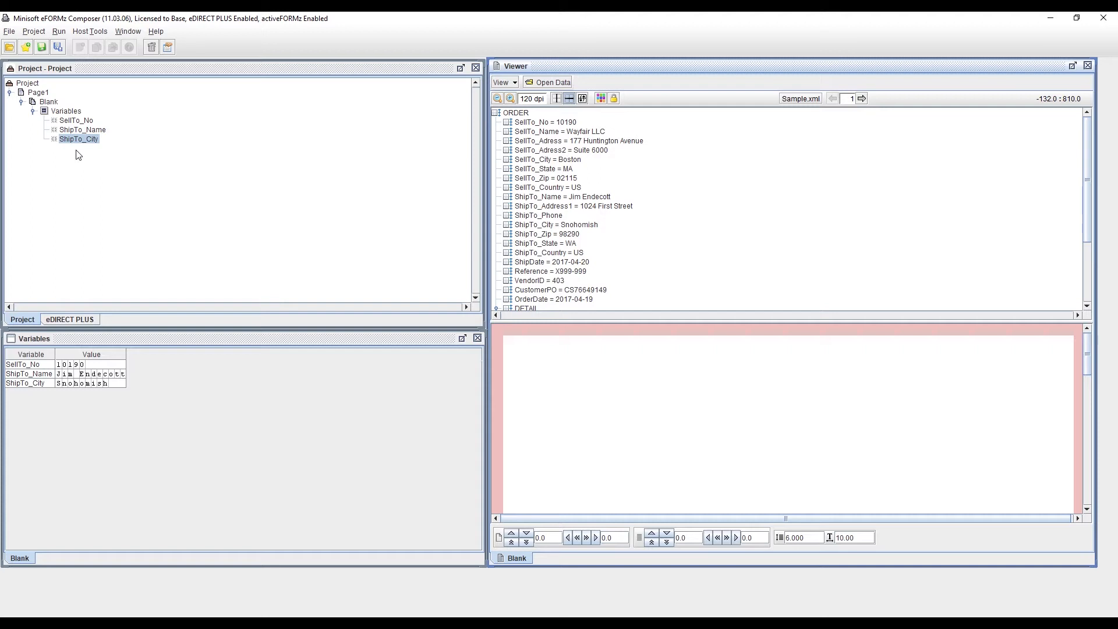
Step: Add a Table document component to the Blank form with default table properties
{"action": "right_click", "coordinate": [54, 103]}
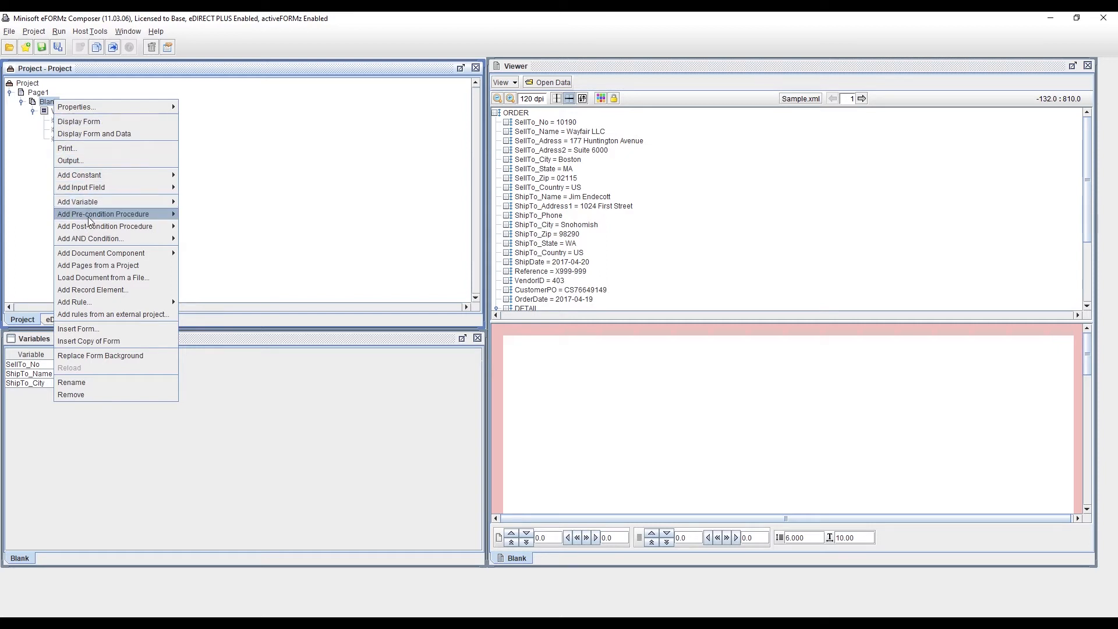
{"action": "mouse_move", "coordinate": [110, 256]}
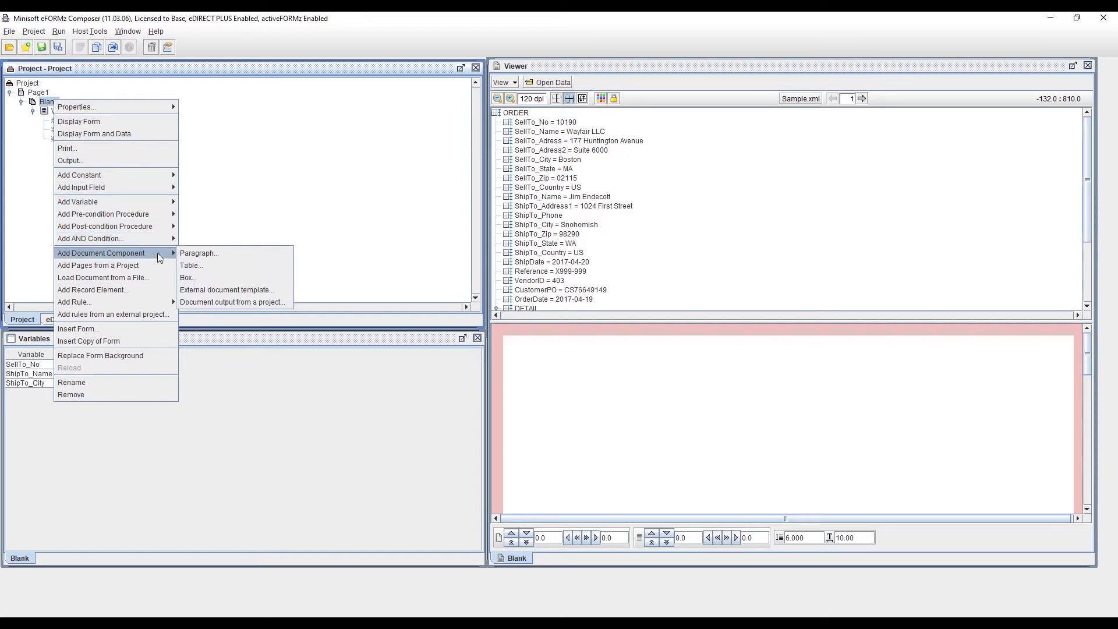
{"action": "left_click", "coordinate": [209, 264]}
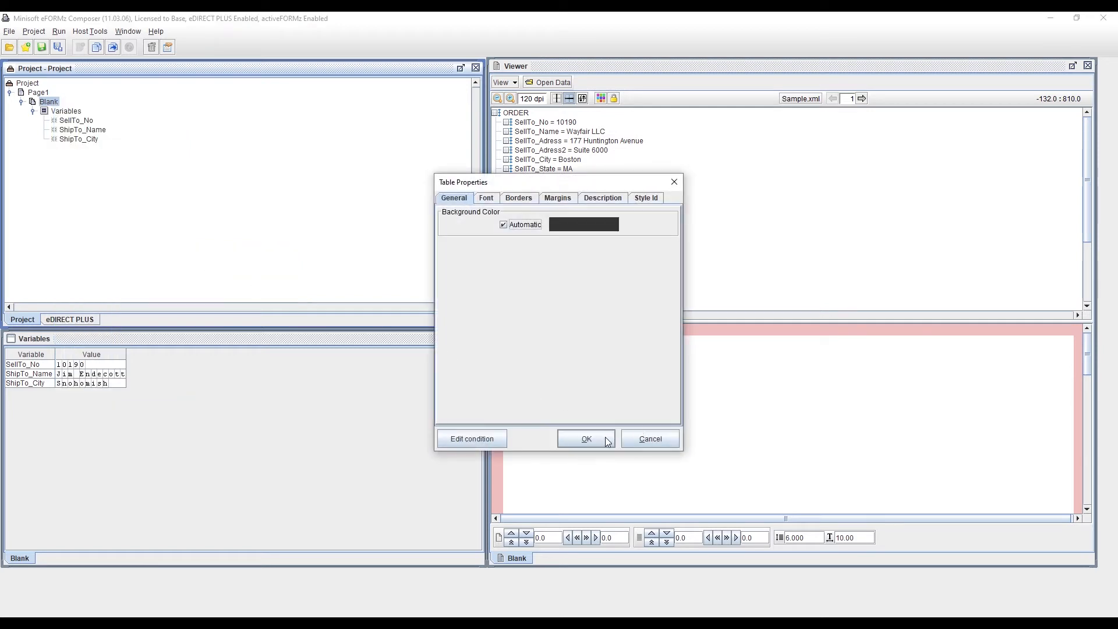
{"action": "left_click", "coordinate": [586, 438]}
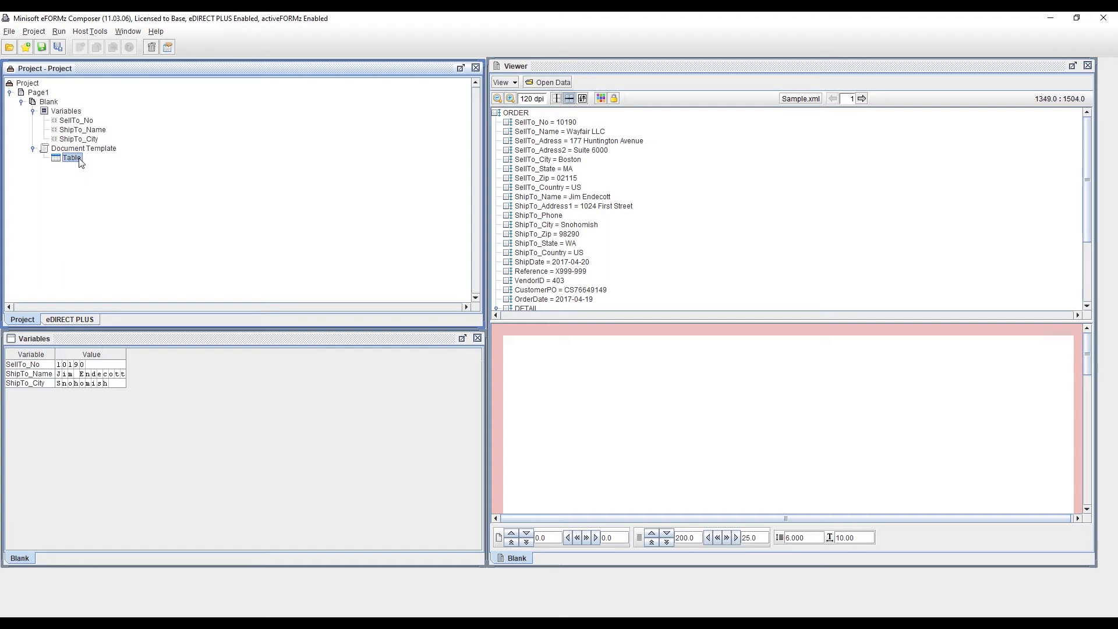
Step: Add a normal row to the table with default row properties
{"action": "right_click", "coordinate": [80, 161]}
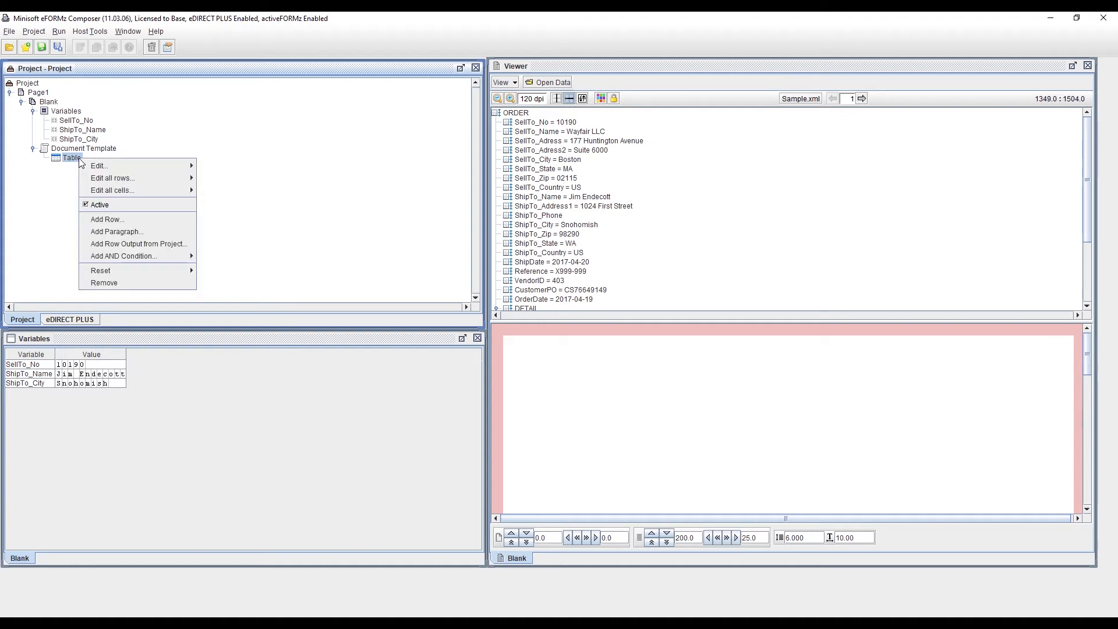
{"action": "left_click", "coordinate": [158, 222]}
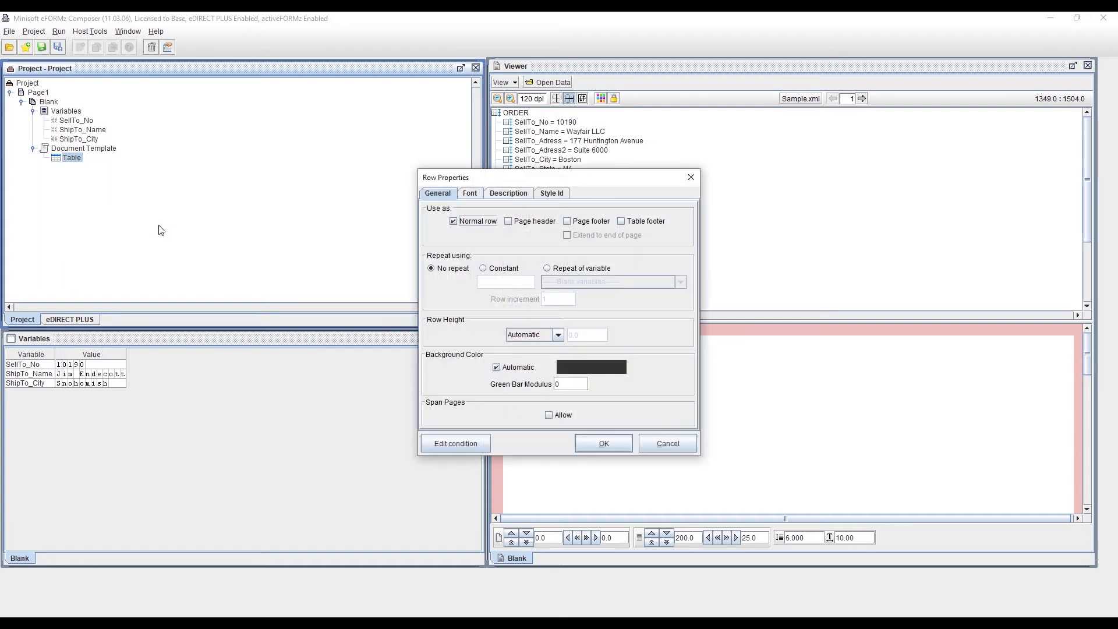
{"action": "left_click", "coordinate": [582, 445]}
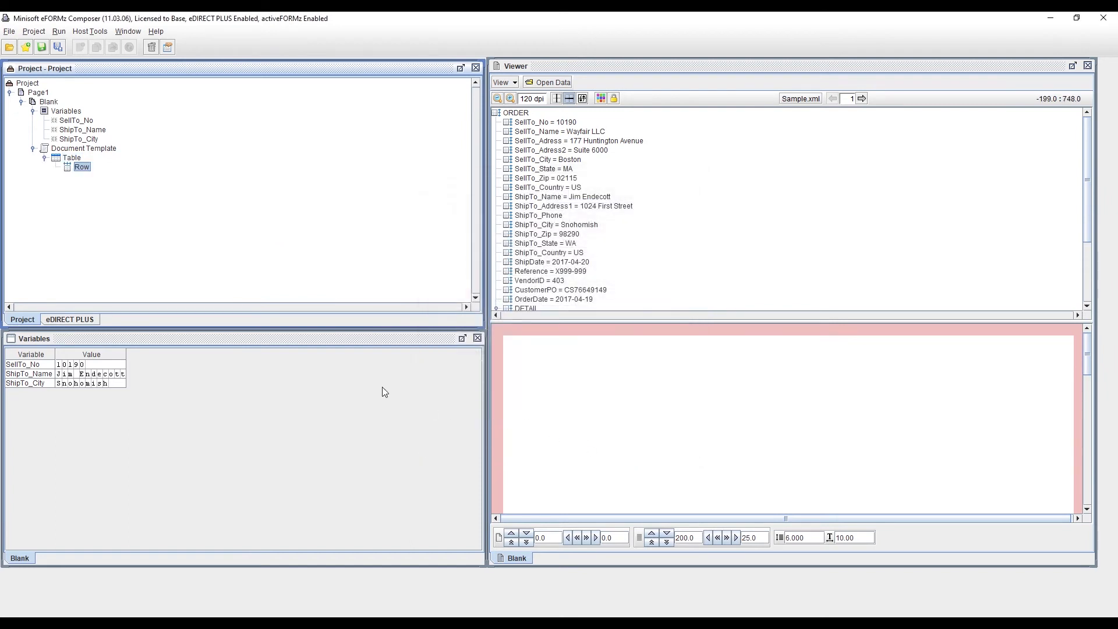
Step: Add a cell to the table row with default cell properties
{"action": "right_click", "coordinate": [88, 168]}
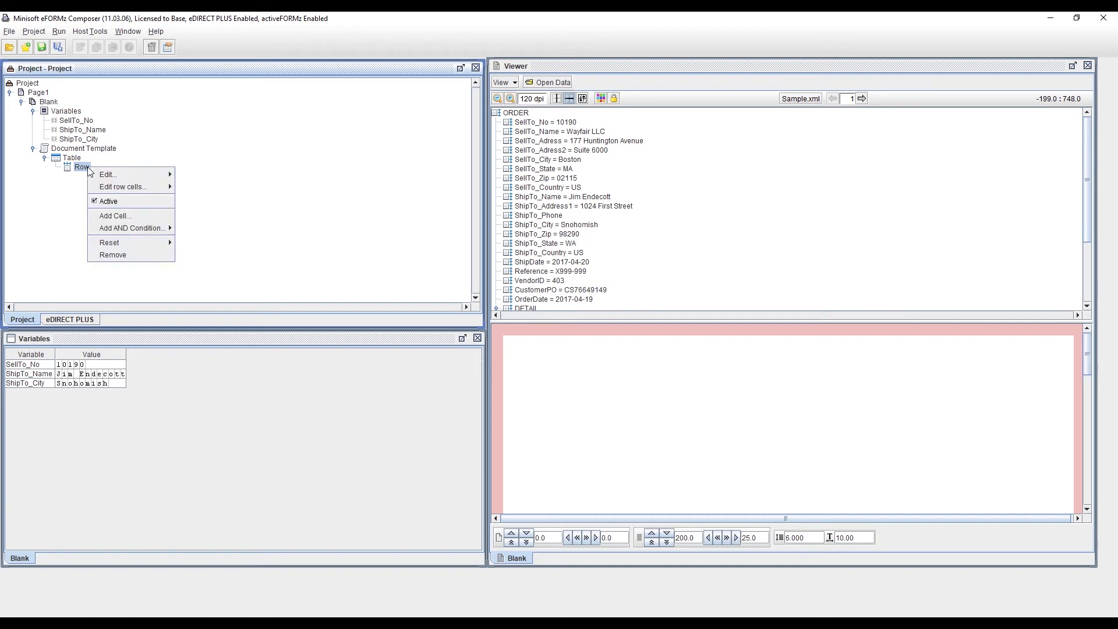
{"action": "left_click", "coordinate": [149, 216]}
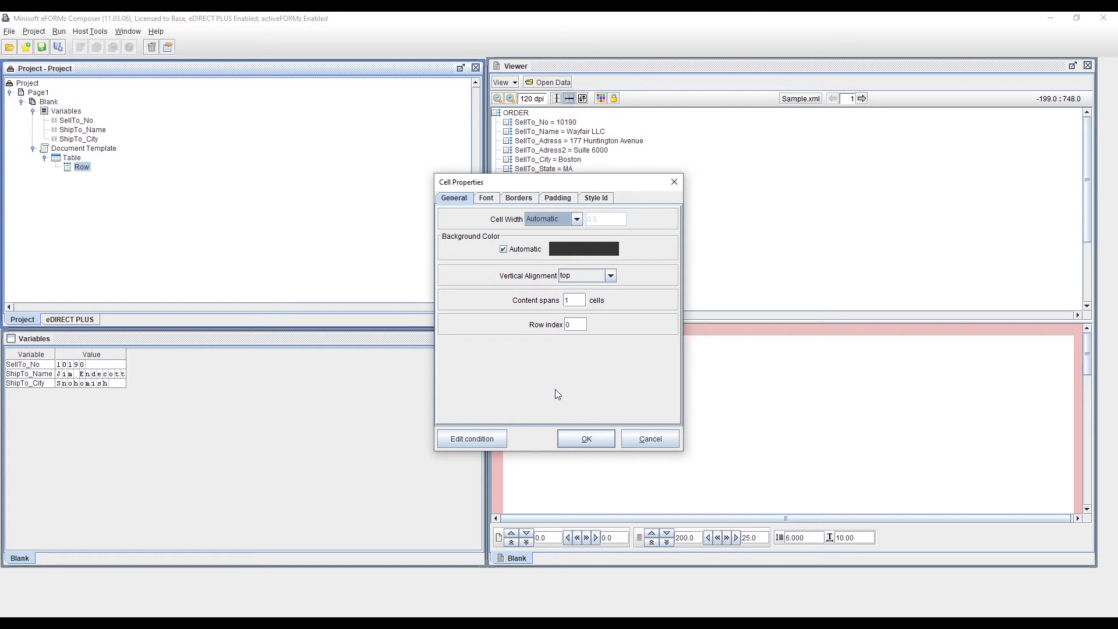
{"action": "left_click", "coordinate": [570, 436]}
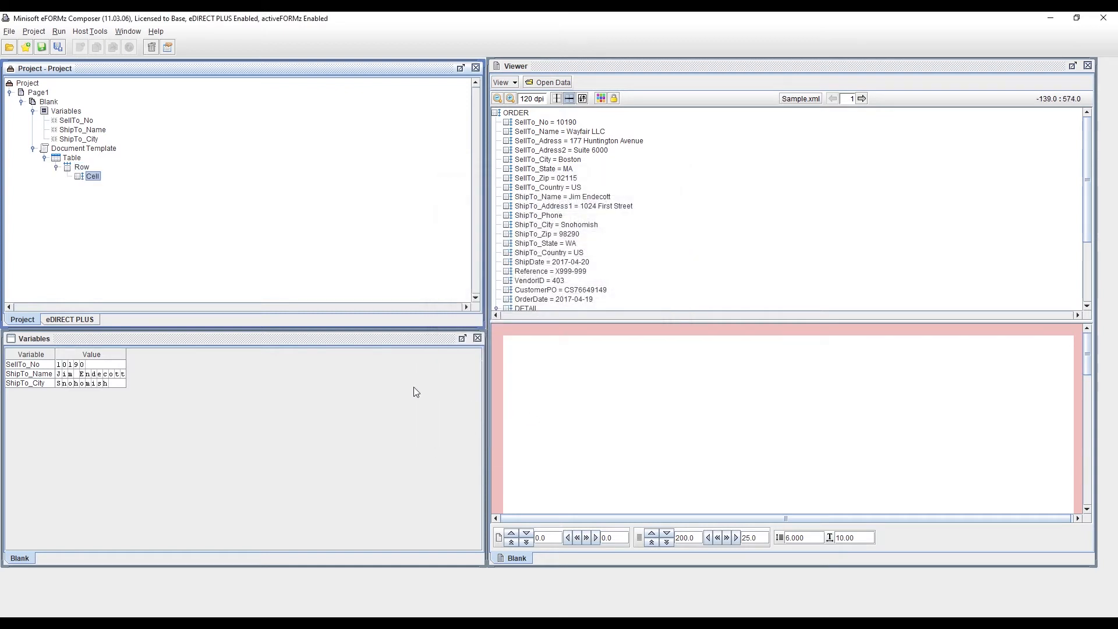
Step: Add a Paragraph document component to the new cell with default paragraph properties
{"action": "right_click", "coordinate": [98, 179]}
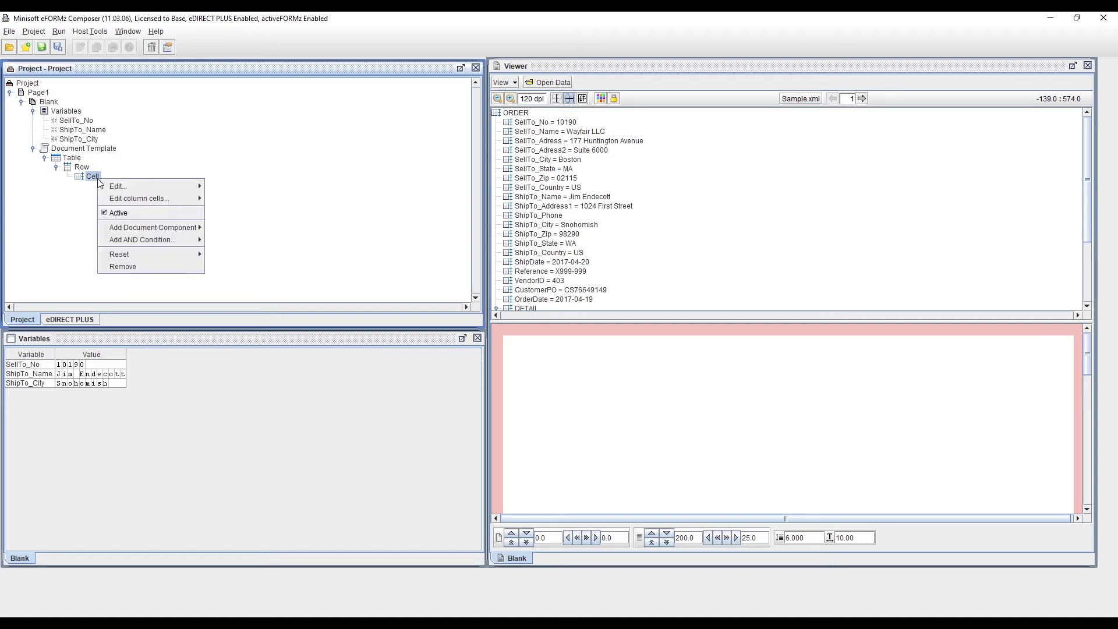
{"action": "mouse_move", "coordinate": [144, 229]}
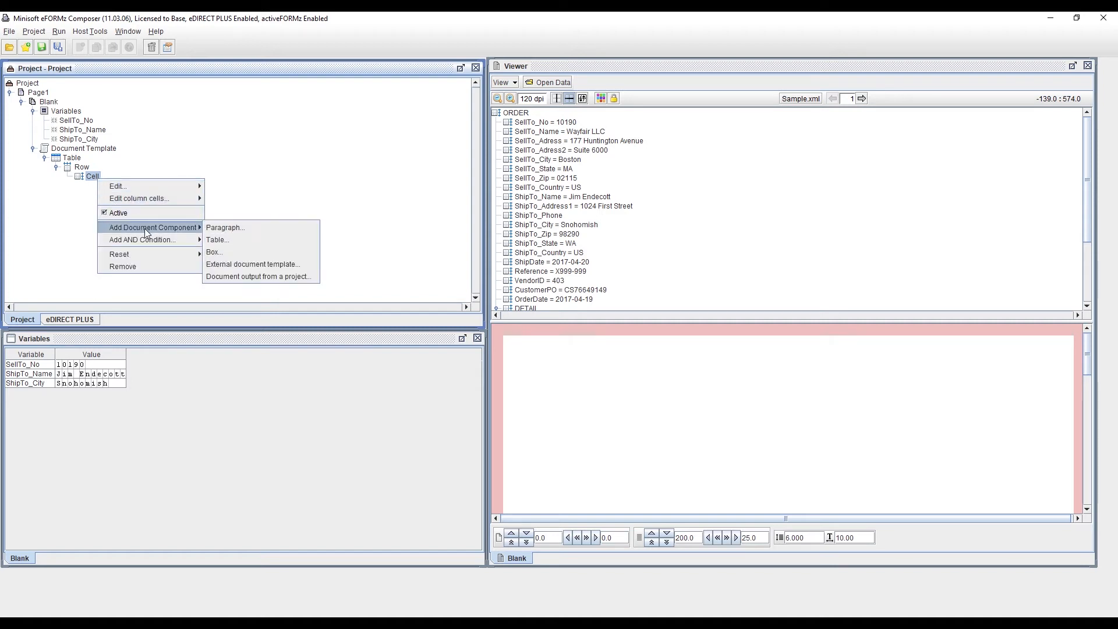
{"action": "left_click", "coordinate": [280, 231]}
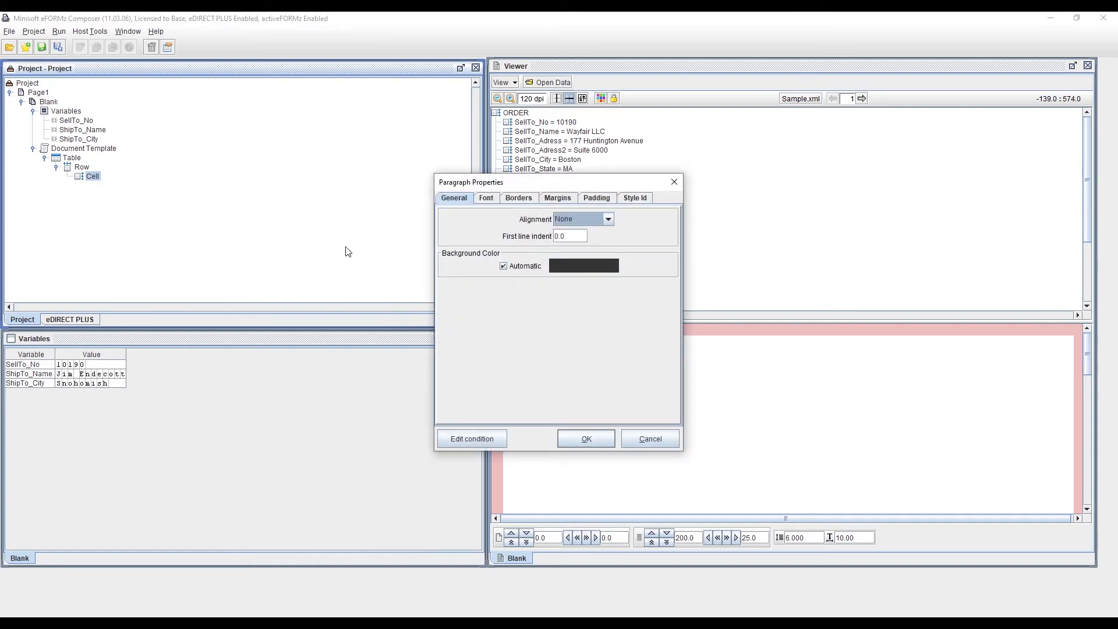
{"action": "left_click", "coordinate": [588, 439]}
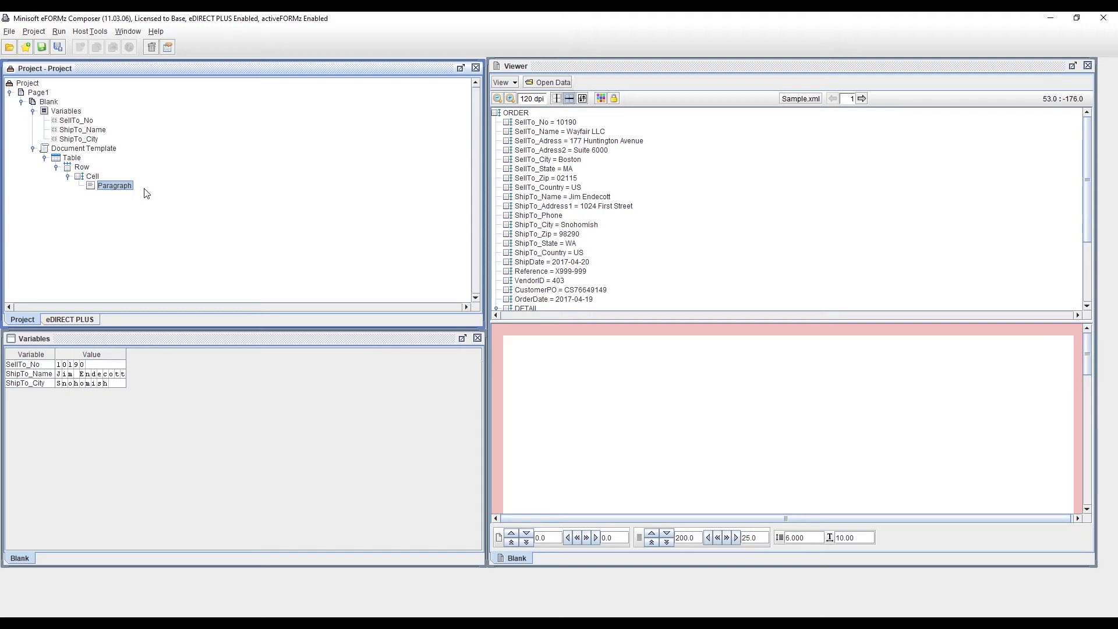
Step: Add a text value segment reading "Sample text" to the paragraph
{"action": "right_click", "coordinate": [123, 191]}
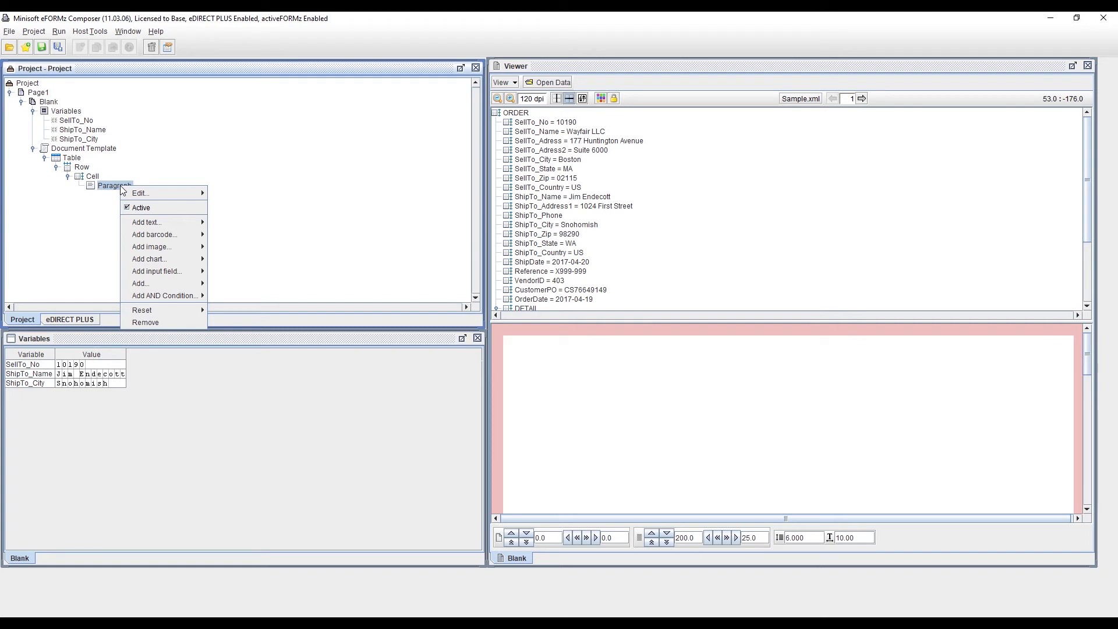
{"action": "mouse_move", "coordinate": [162, 224]}
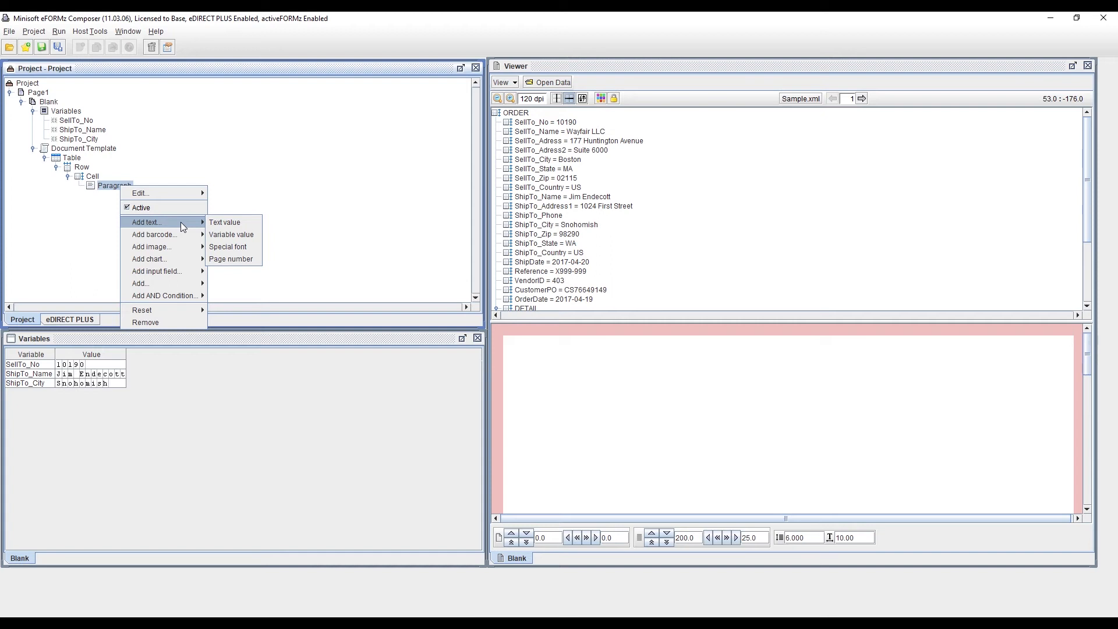
{"action": "left_click", "coordinate": [239, 225]}
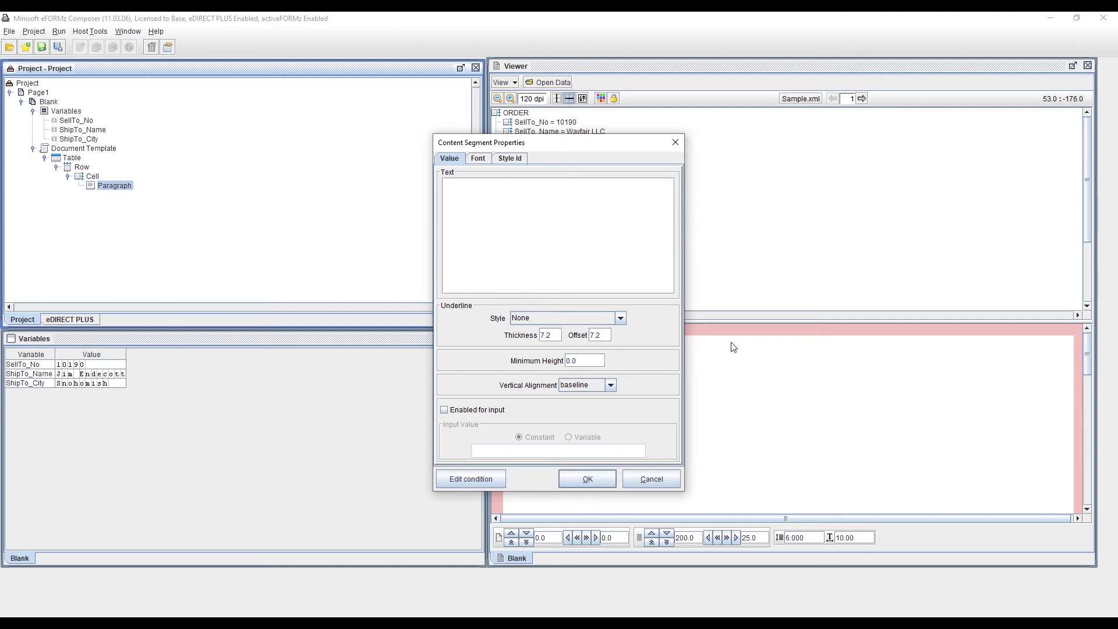
{"action": "type", "text": "Sample text"}
{"action": "left_click", "coordinate": [610, 479]}
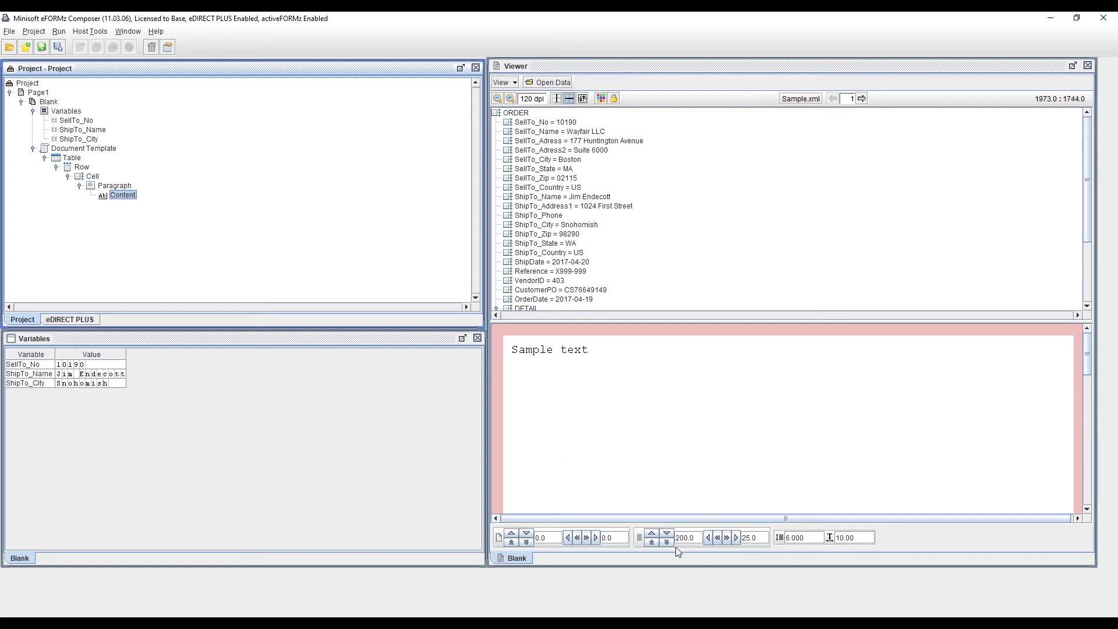
{"action": "left_click", "coordinate": [667, 533]}
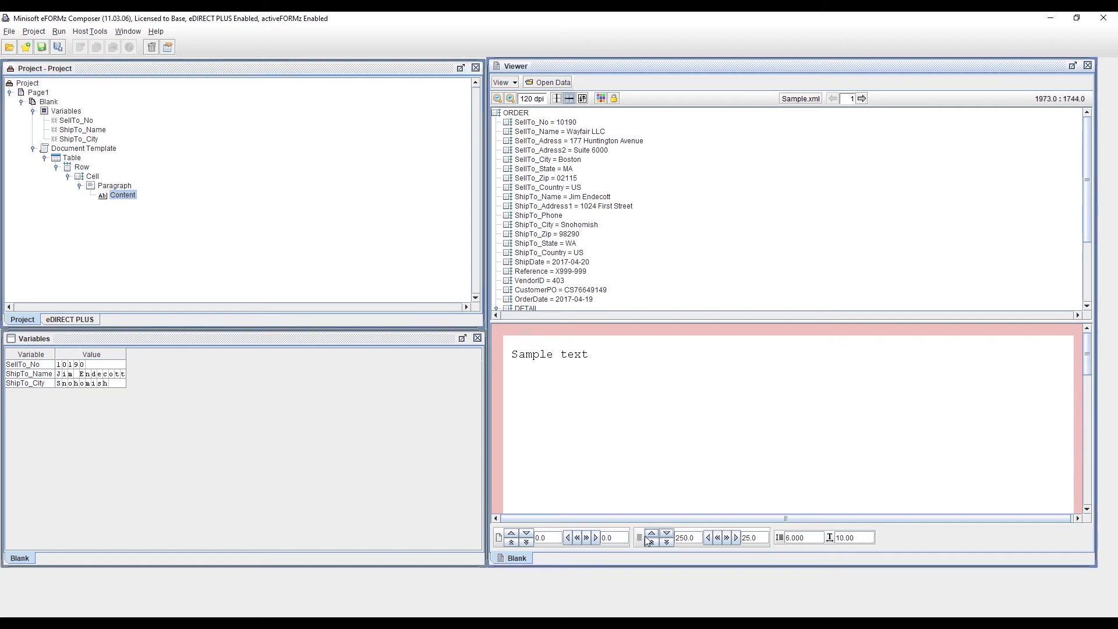
{"action": "left_click", "coordinate": [711, 538]}
{"action": "left_click", "coordinate": [736, 535]}
{"action": "left_click", "coordinate": [736, 535]}
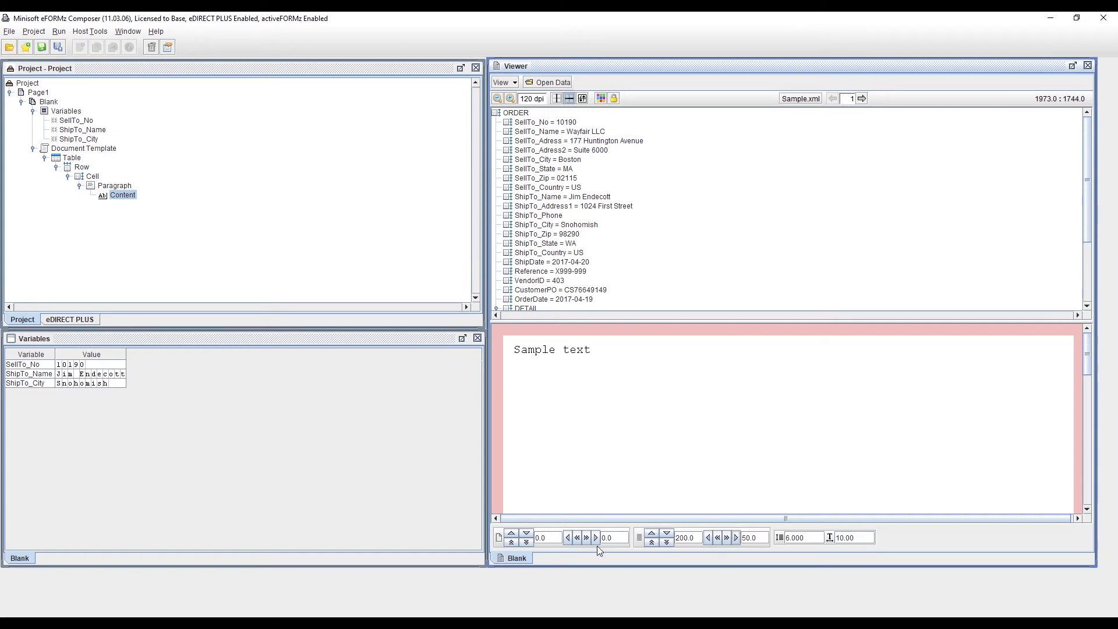
{"action": "left_click", "coordinate": [669, 533]}
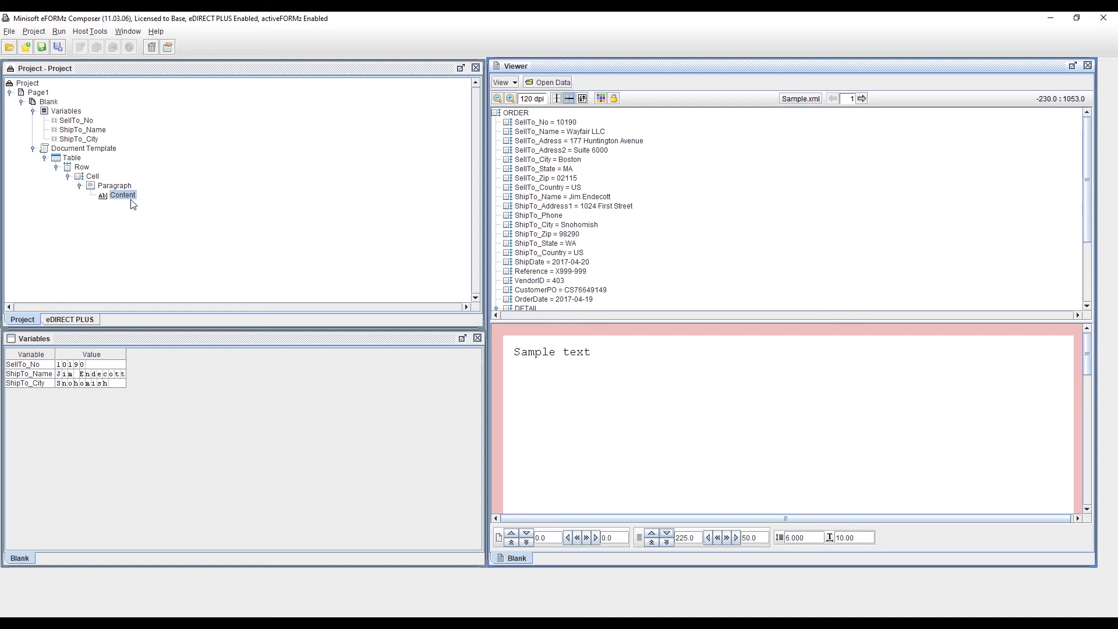
Step: Set the first cell's width to Fixed with a value of 720.0
{"action": "right_click", "coordinate": [95, 177]}
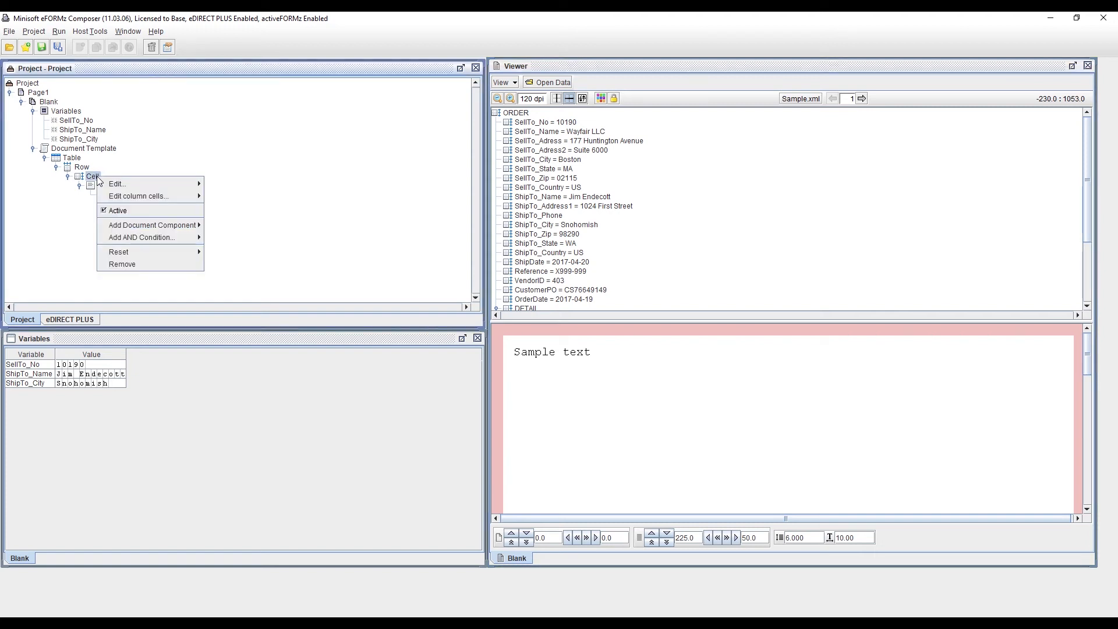
{"action": "mouse_move", "coordinate": [120, 185]}
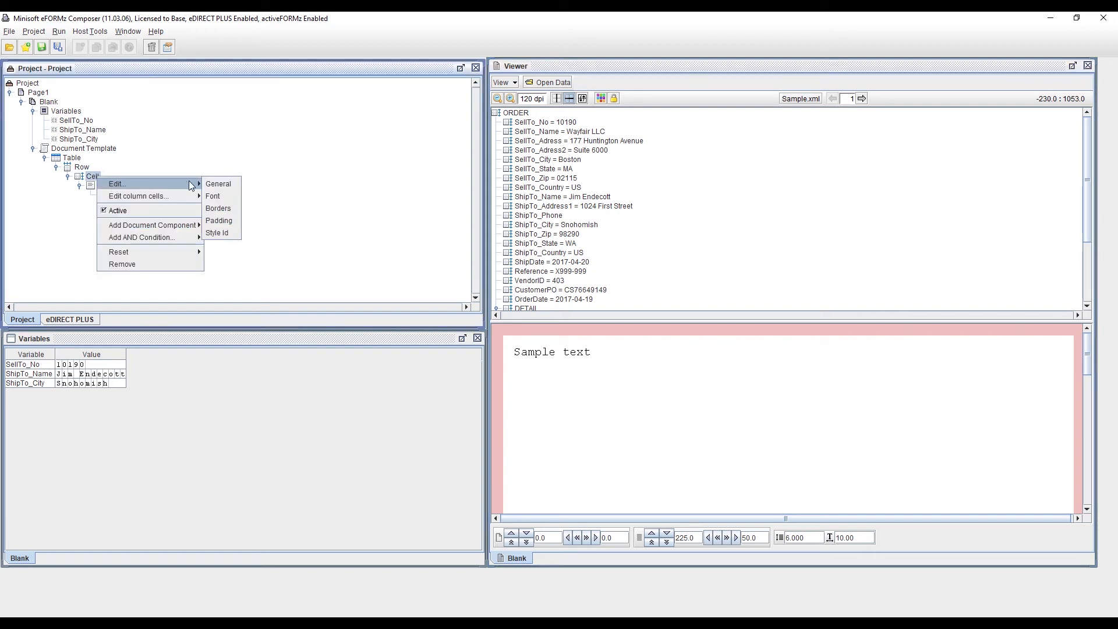
{"action": "left_click", "coordinate": [236, 183]}
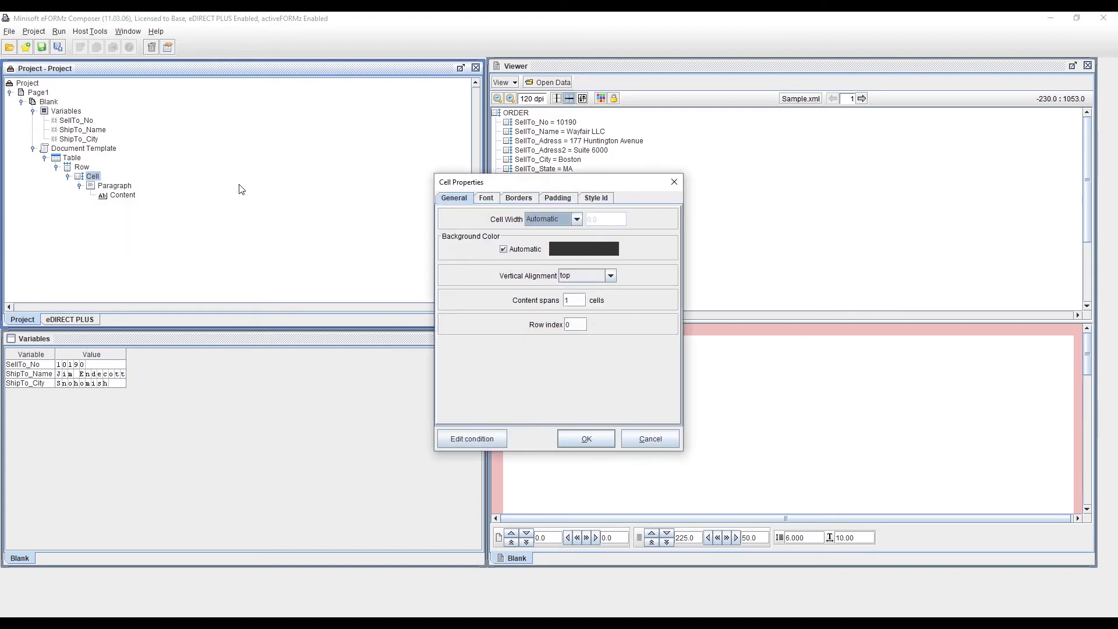
{"action": "left_click", "coordinate": [577, 219]}
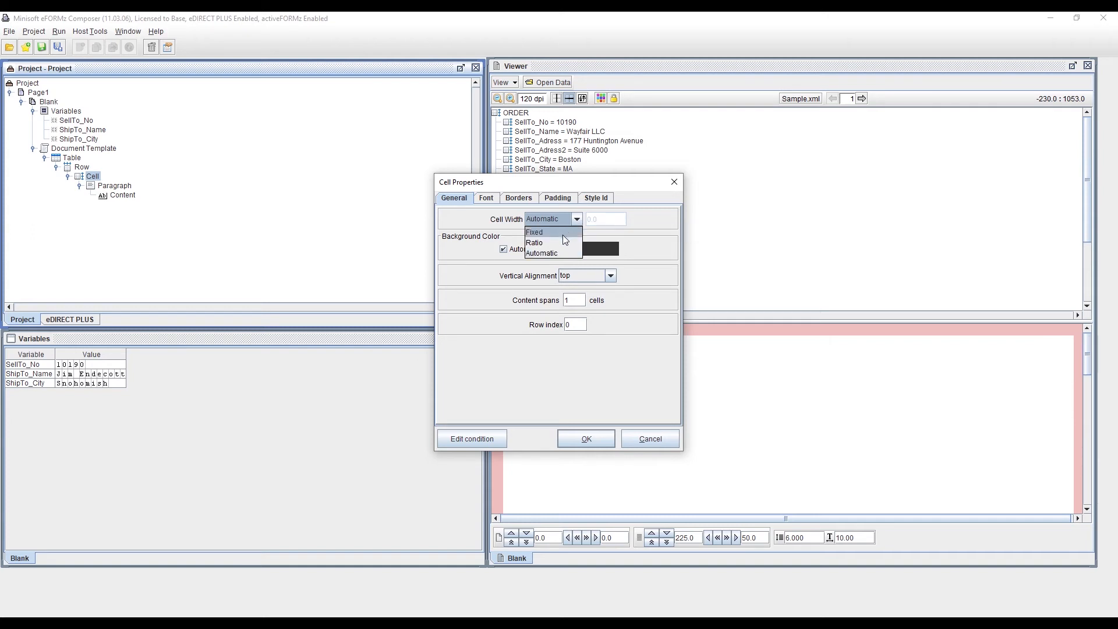
{"action": "left_click", "coordinate": [562, 235]}
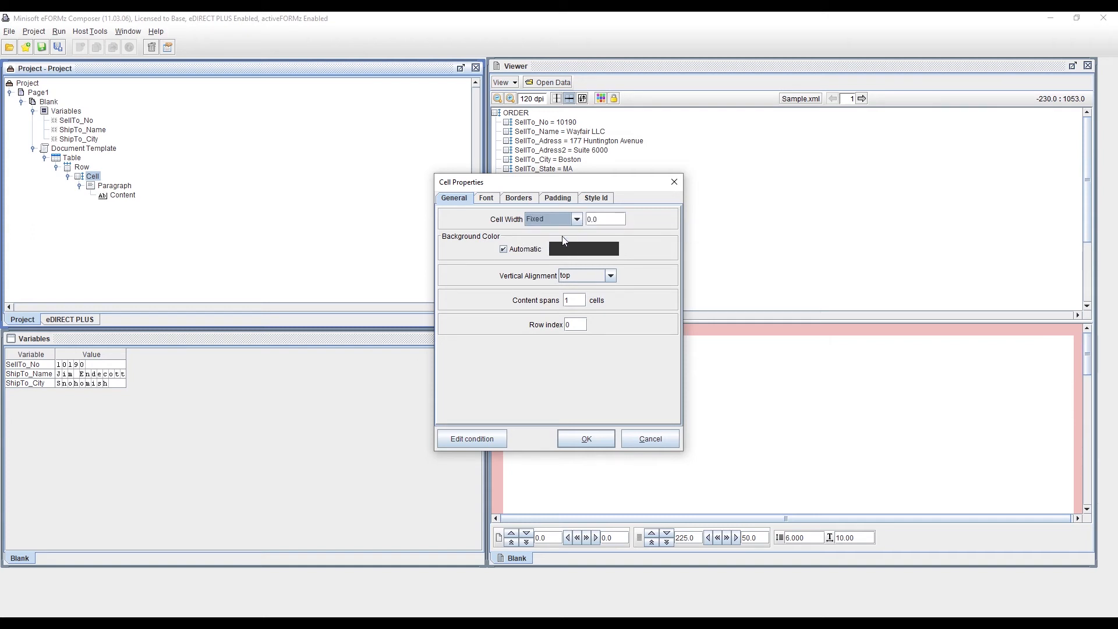
{"action": "left_click", "coordinate": [588, 221]}
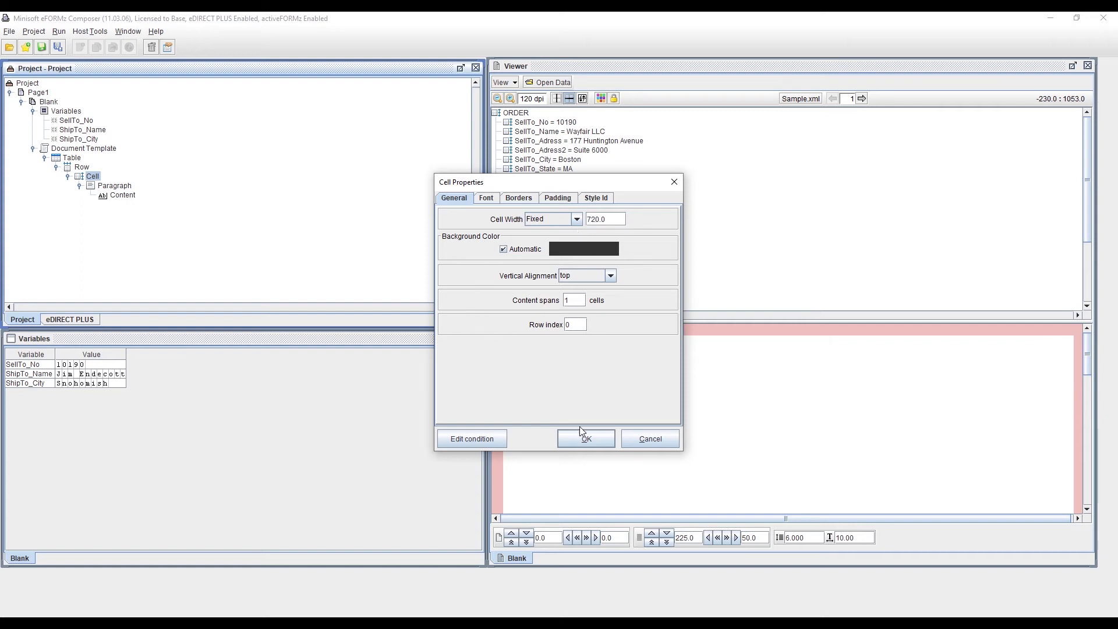
{"action": "left_click", "coordinate": [586, 439]}
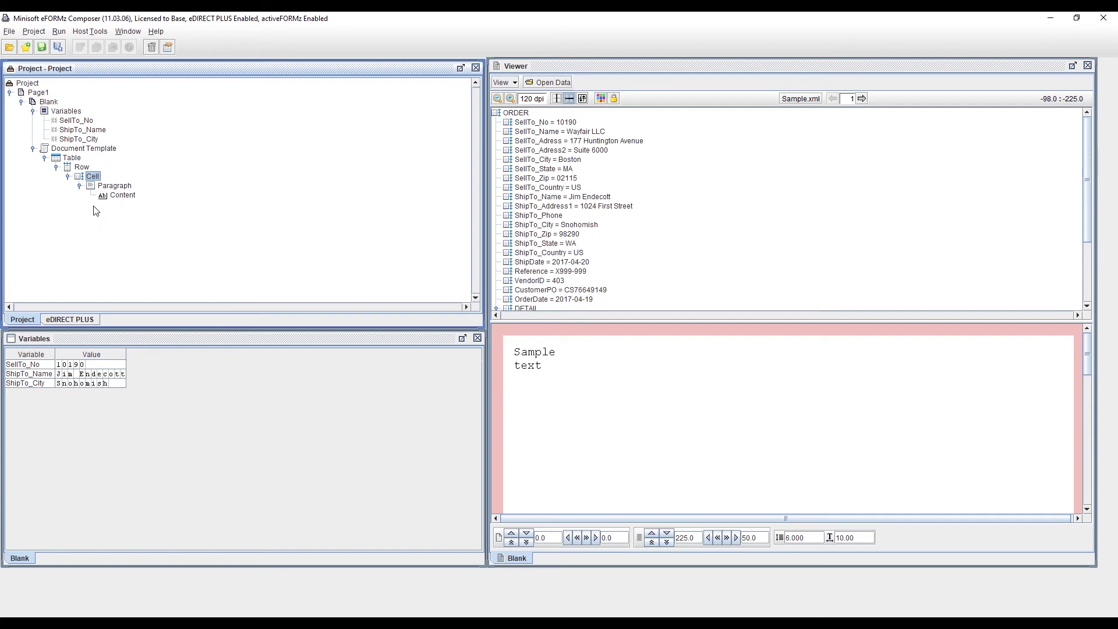
Step: Add a second cell to the table row with default cell properties
{"action": "left_click", "coordinate": [82, 168]}
{"action": "right_click", "coordinate": [82, 169]}
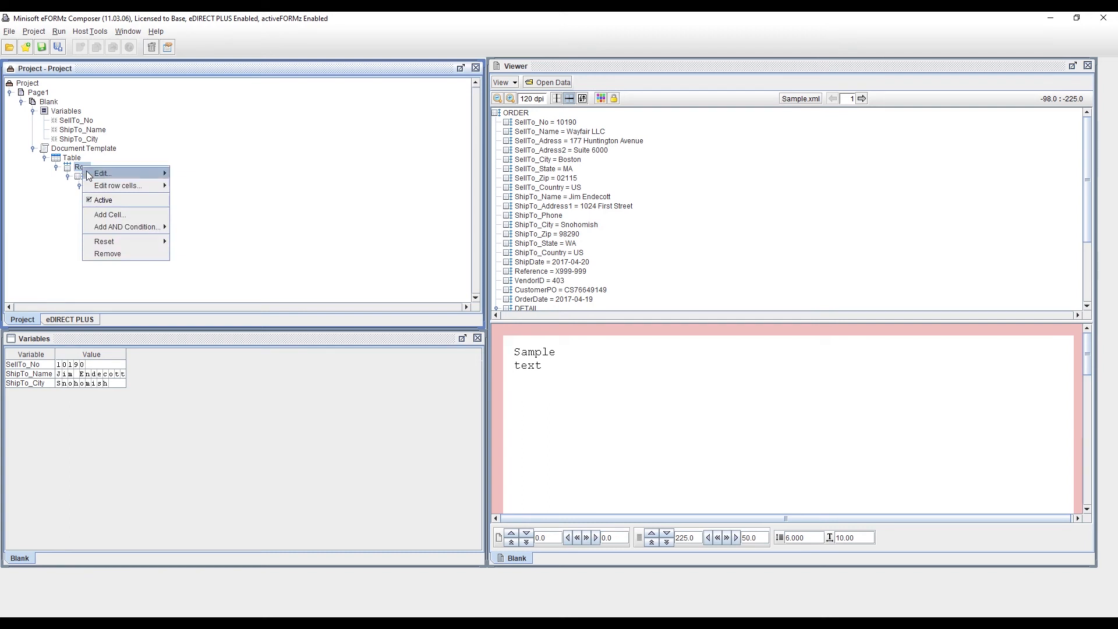
{"action": "left_click", "coordinate": [136, 213]}
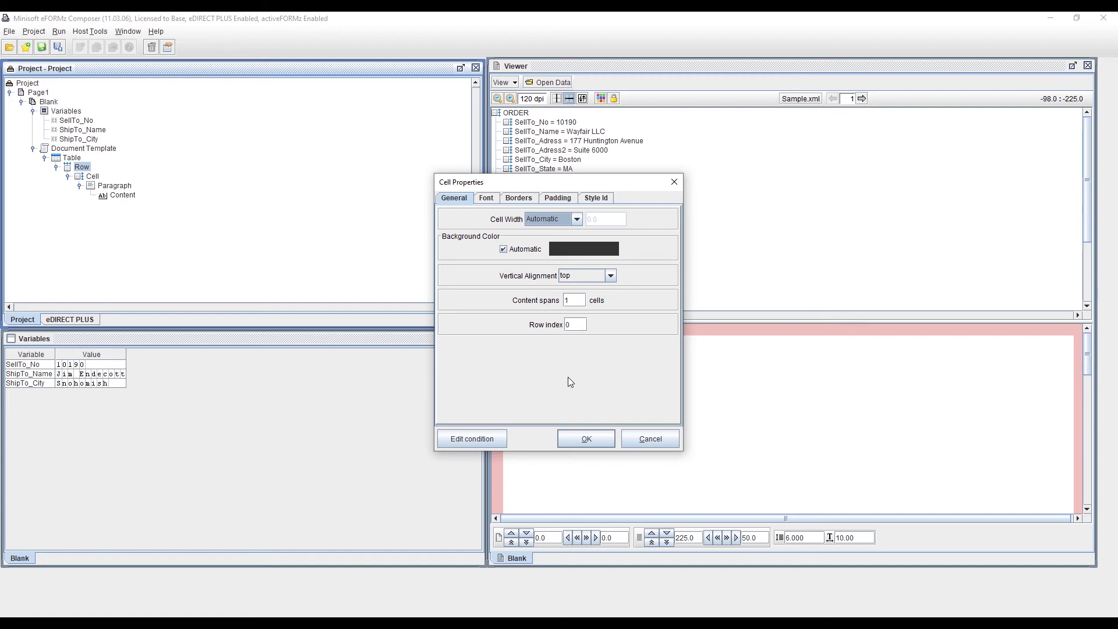
{"action": "left_click", "coordinate": [596, 440]}
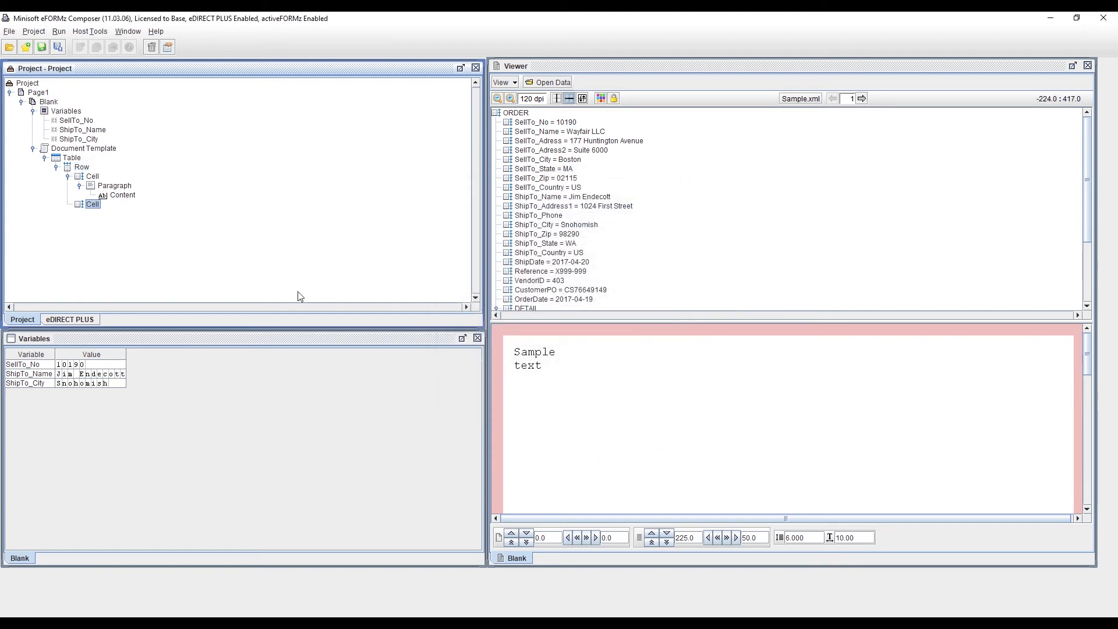
Step: Add a Paragraph document component to the second cell with default properties
{"action": "right_click", "coordinate": [98, 204]}
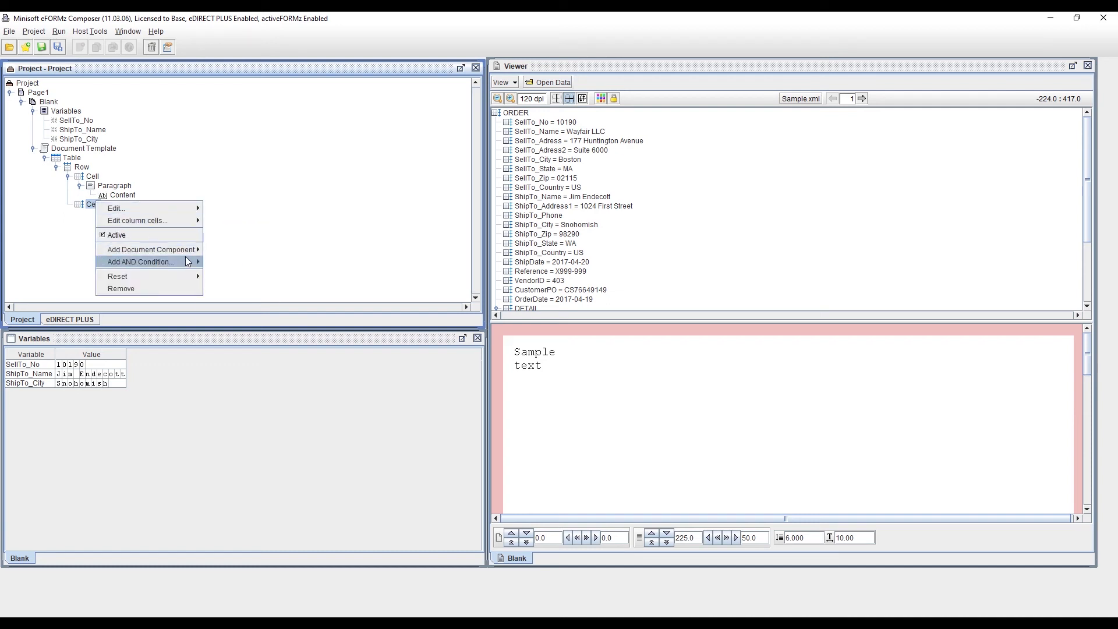
{"action": "mouse_move", "coordinate": [187, 262]}
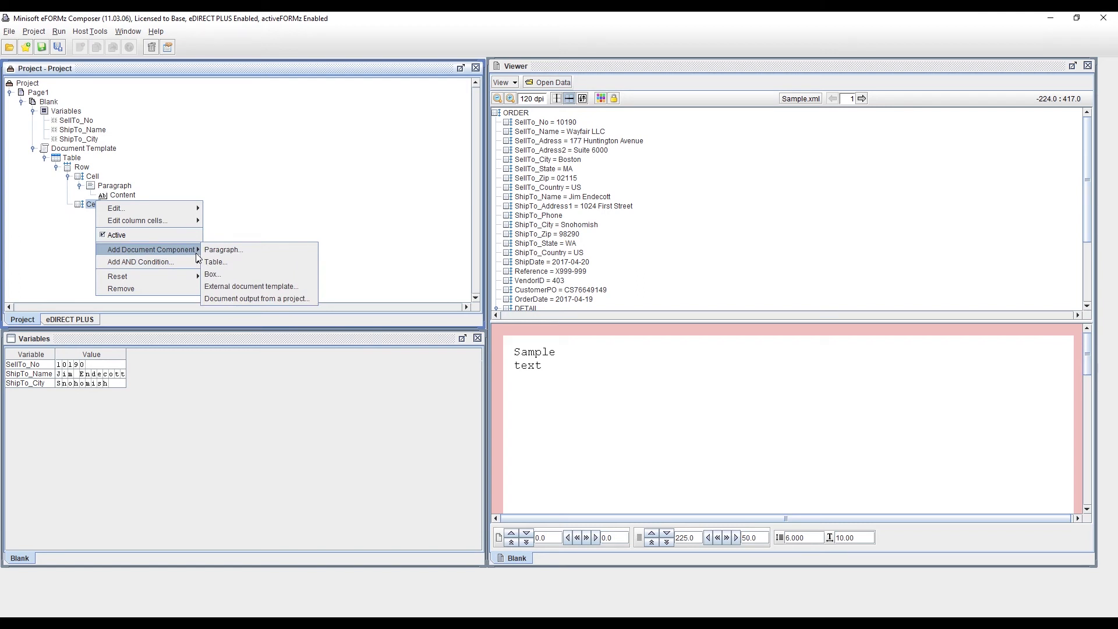
{"action": "left_click", "coordinate": [212, 251]}
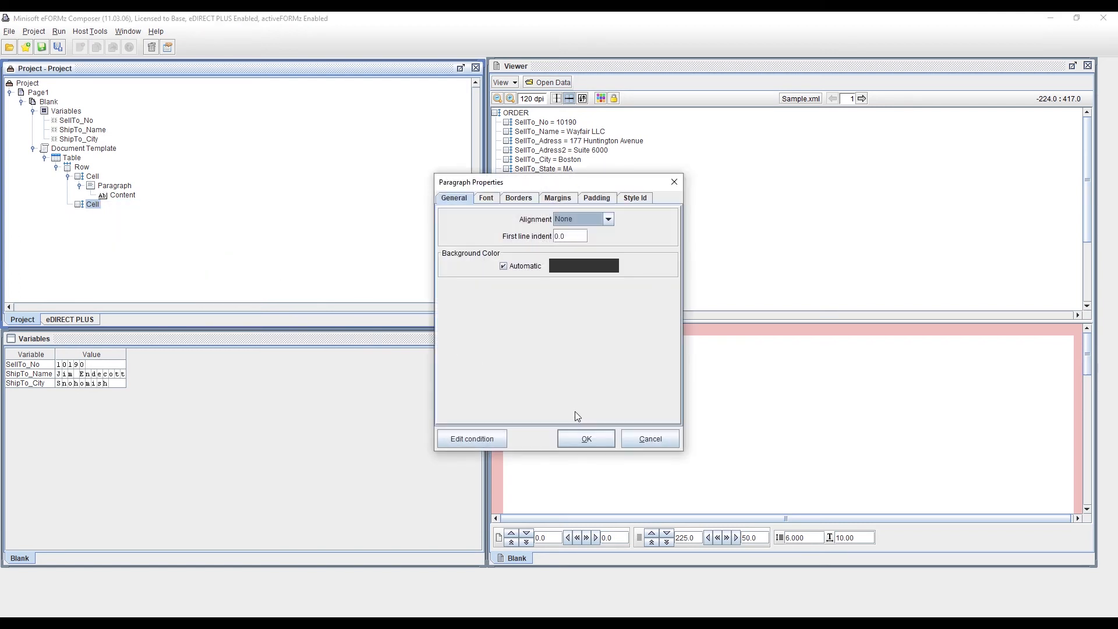
{"action": "left_click", "coordinate": [593, 437]}
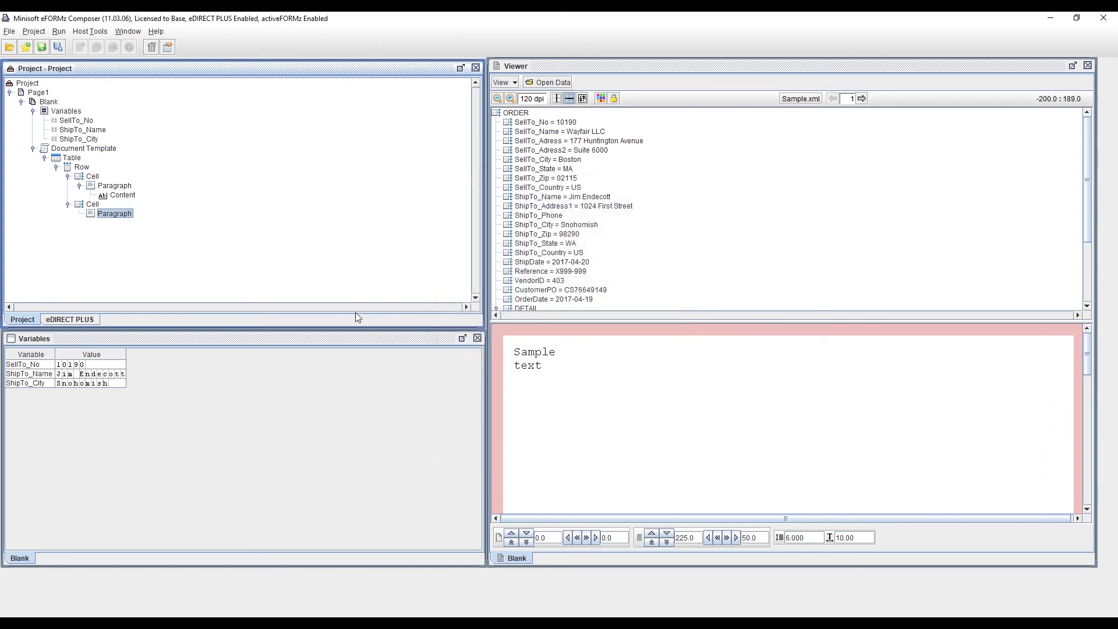
Step: Add a variable value segment showing the SellTo_No variable to the second cell's paragraph
{"action": "right_click", "coordinate": [127, 218]}
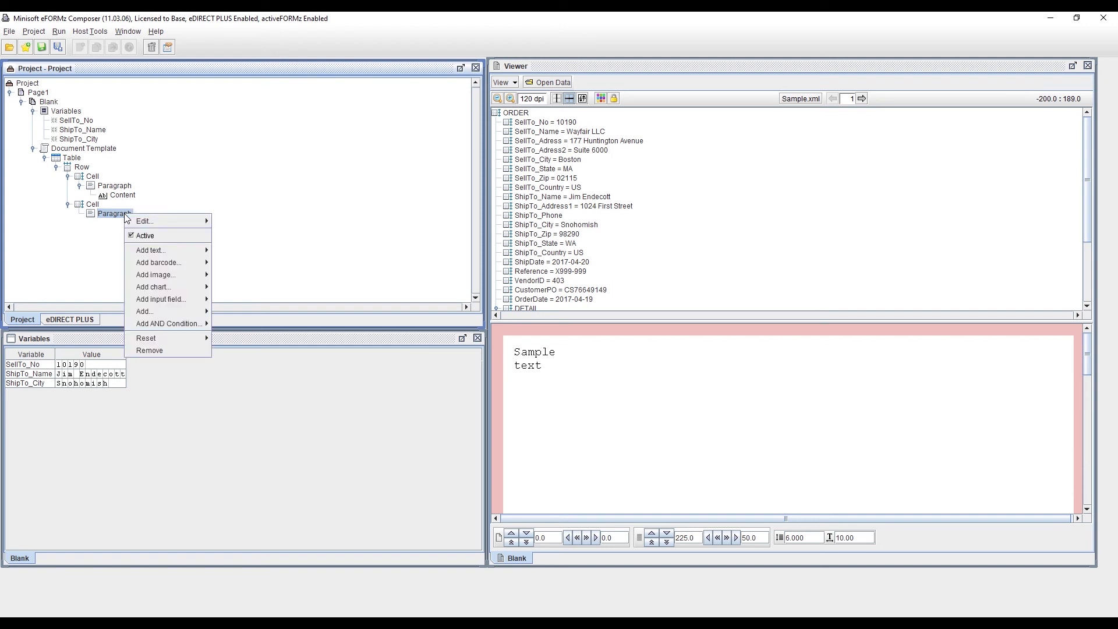
{"action": "mouse_move", "coordinate": [177, 258]}
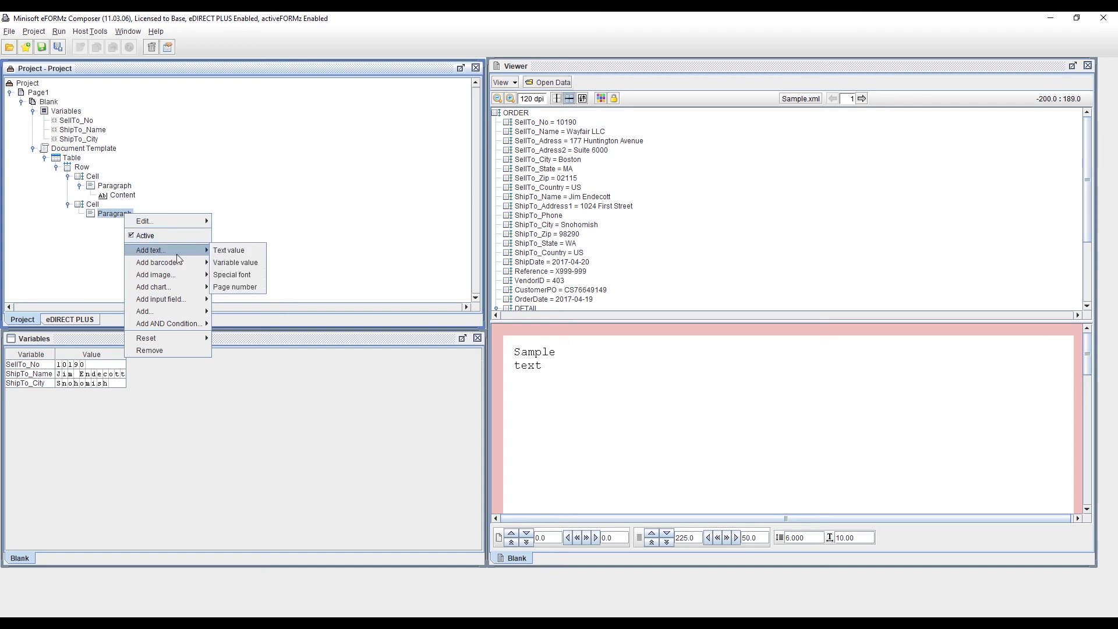
{"action": "left_click", "coordinate": [217, 262]}
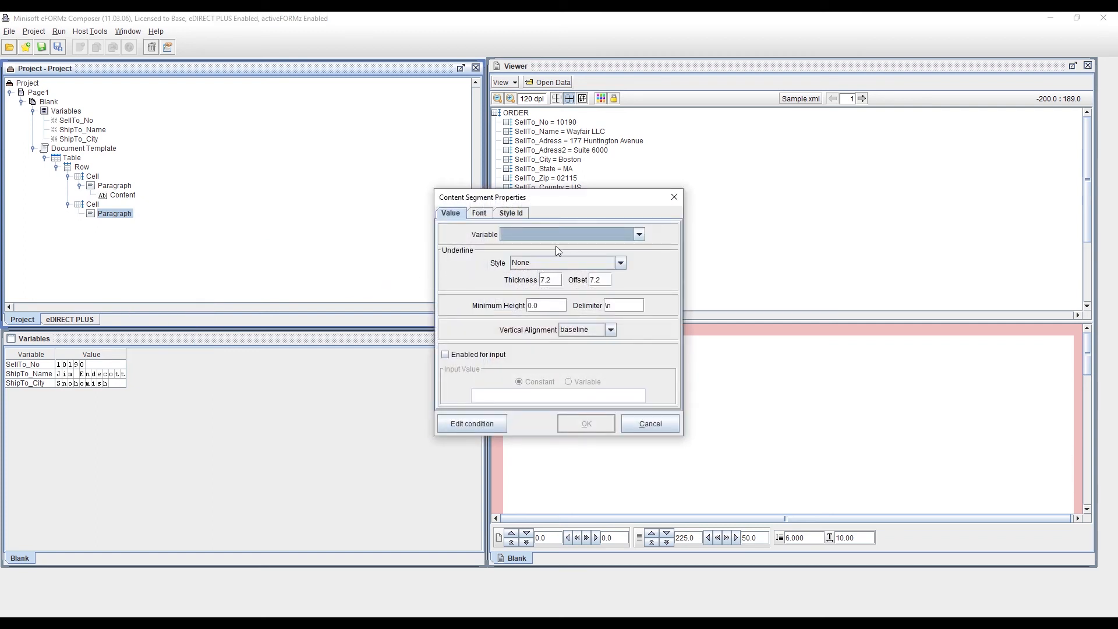
{"action": "left_click", "coordinate": [639, 235]}
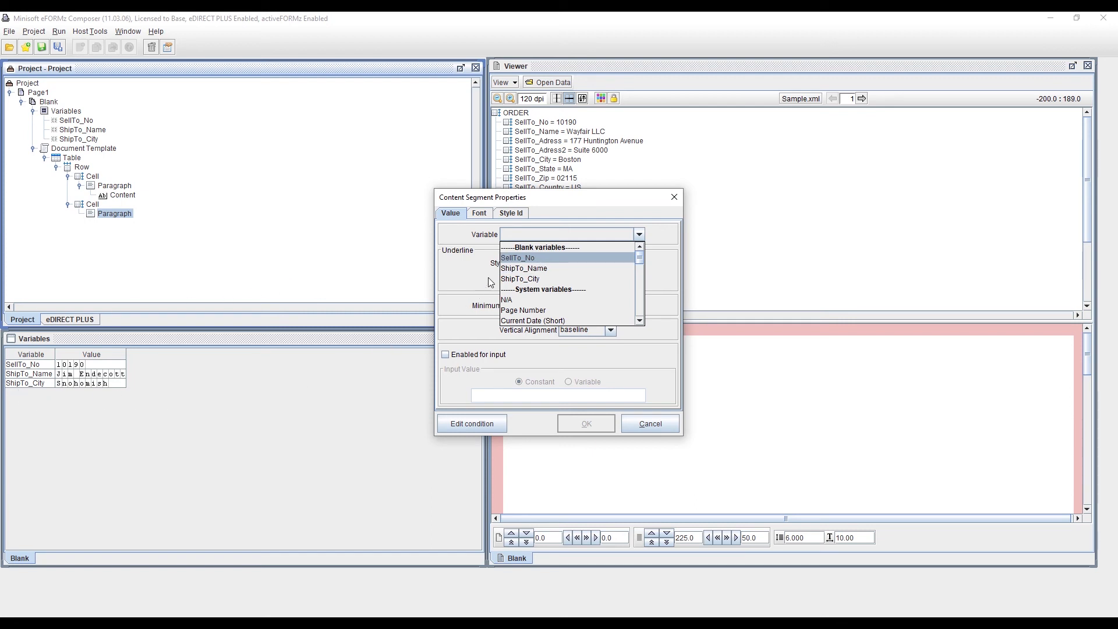
{"action": "left_click", "coordinate": [517, 260]}
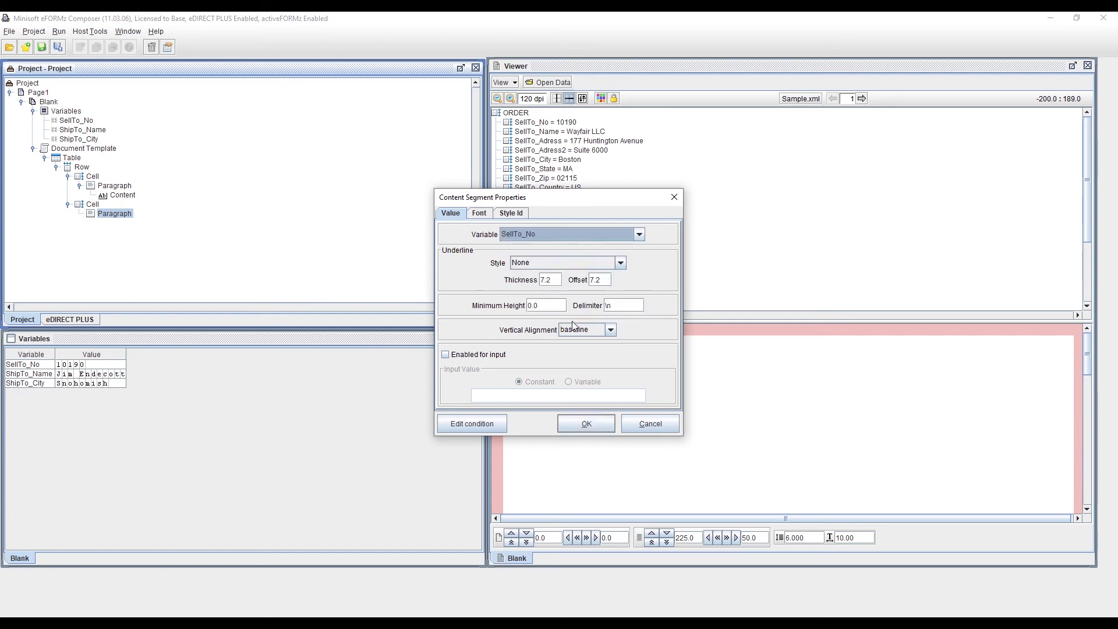
{"action": "left_click", "coordinate": [576, 431]}
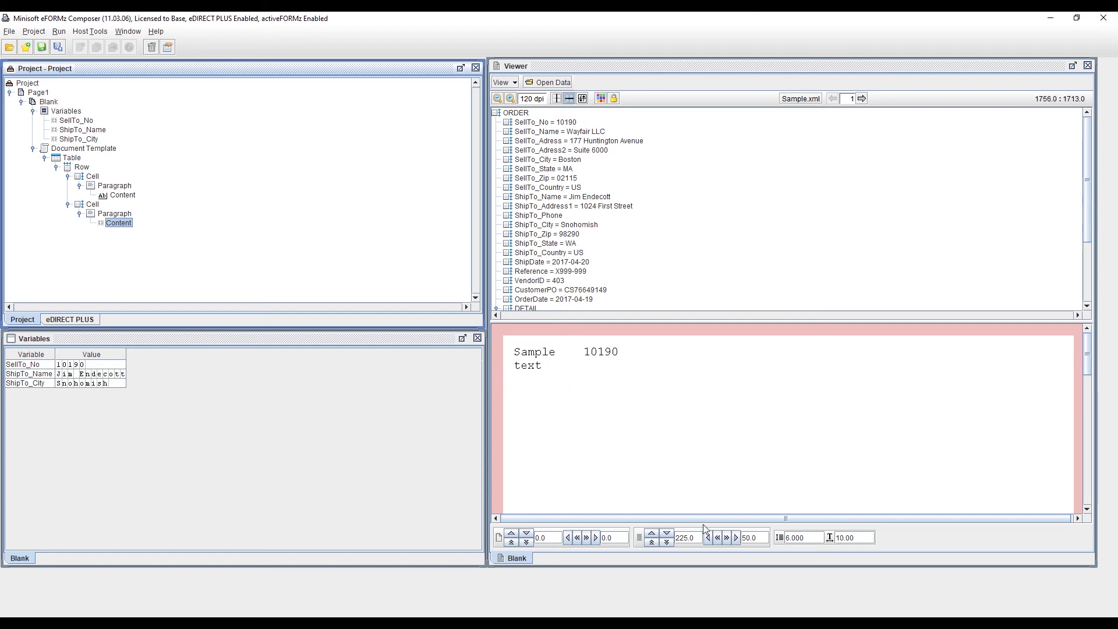
Step: Add a second row to the table with default row properties
{"action": "left_click", "coordinate": [735, 536]}
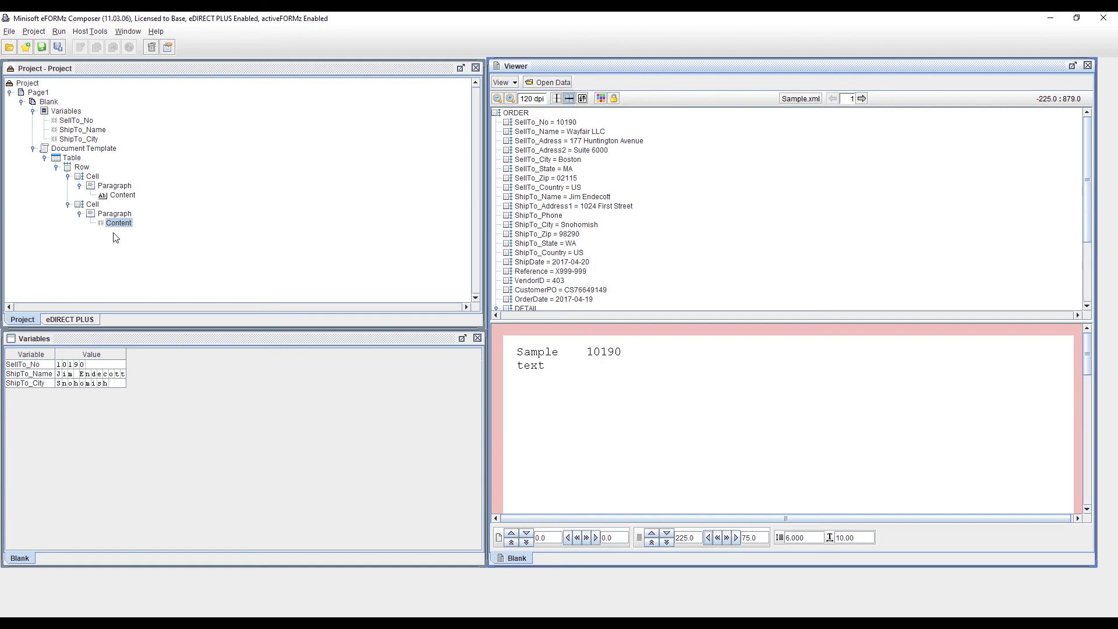
{"action": "left_click", "coordinate": [73, 159]}
{"action": "right_click", "coordinate": [73, 158]}
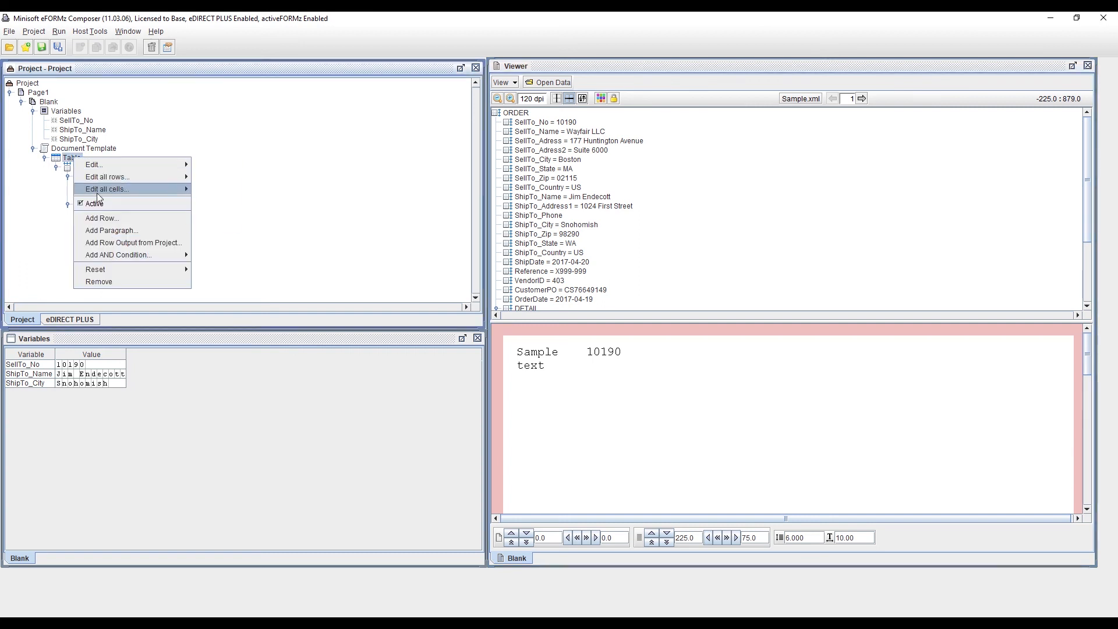
{"action": "left_click", "coordinate": [132, 218]}
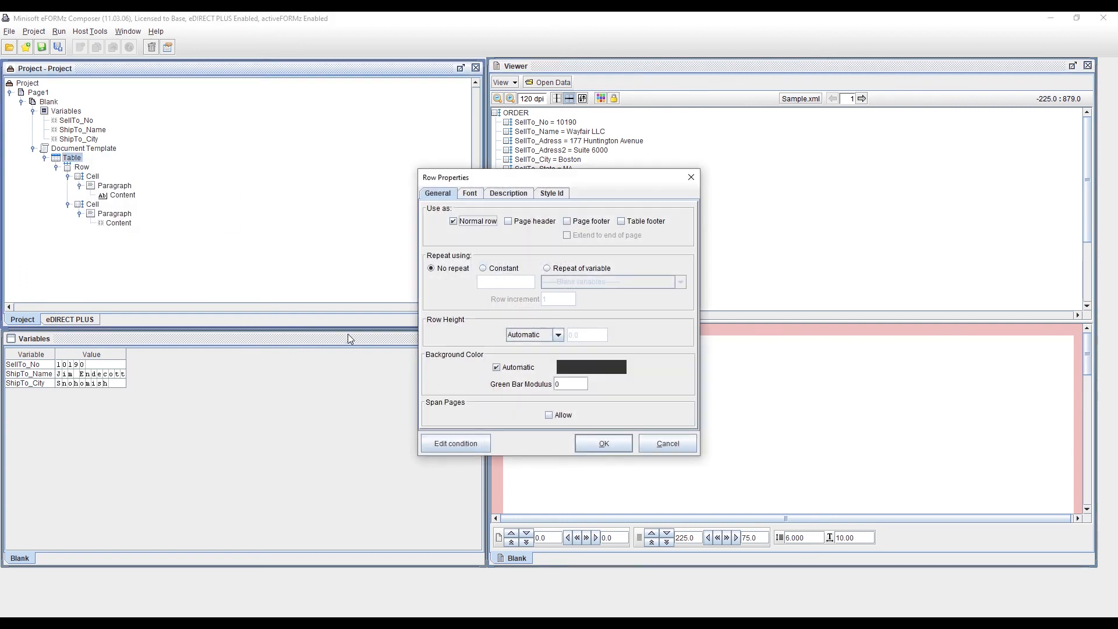
{"action": "left_click", "coordinate": [600, 441]}
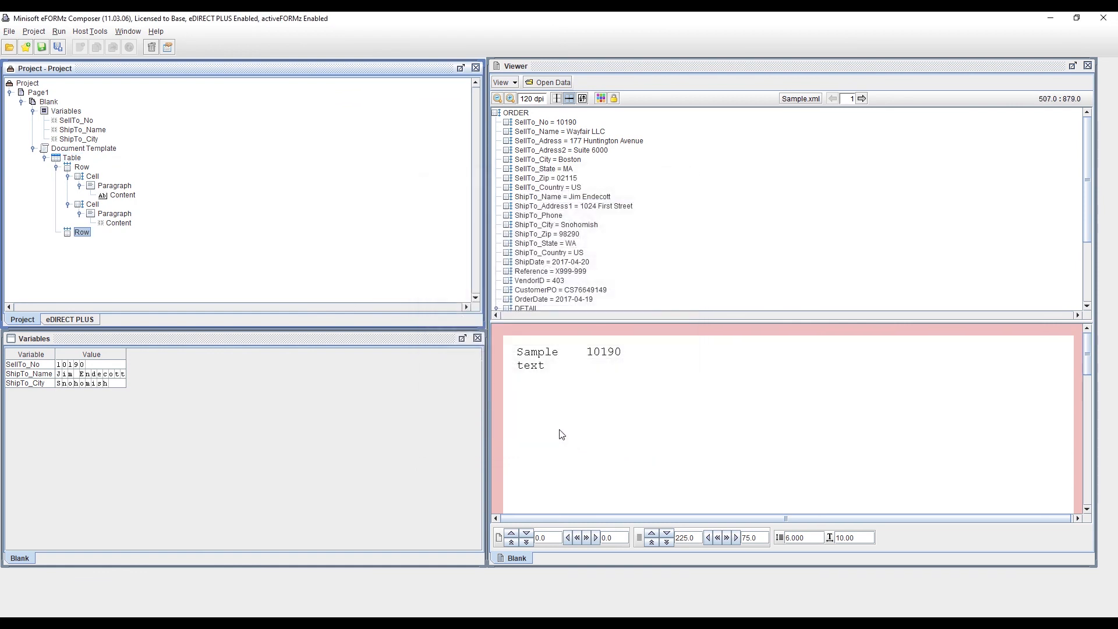
Step: Add a cell to the new second row with default cell properties
{"action": "right_click", "coordinate": [86, 236]}
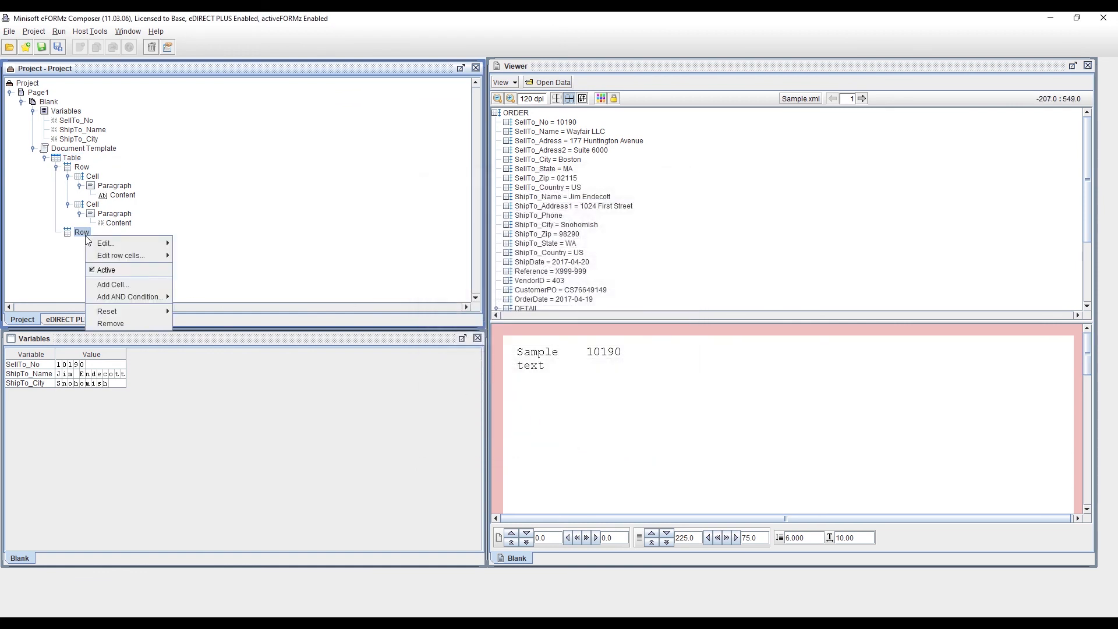
{"action": "left_click", "coordinate": [129, 285]}
{"action": "left_click", "coordinate": [586, 439]}
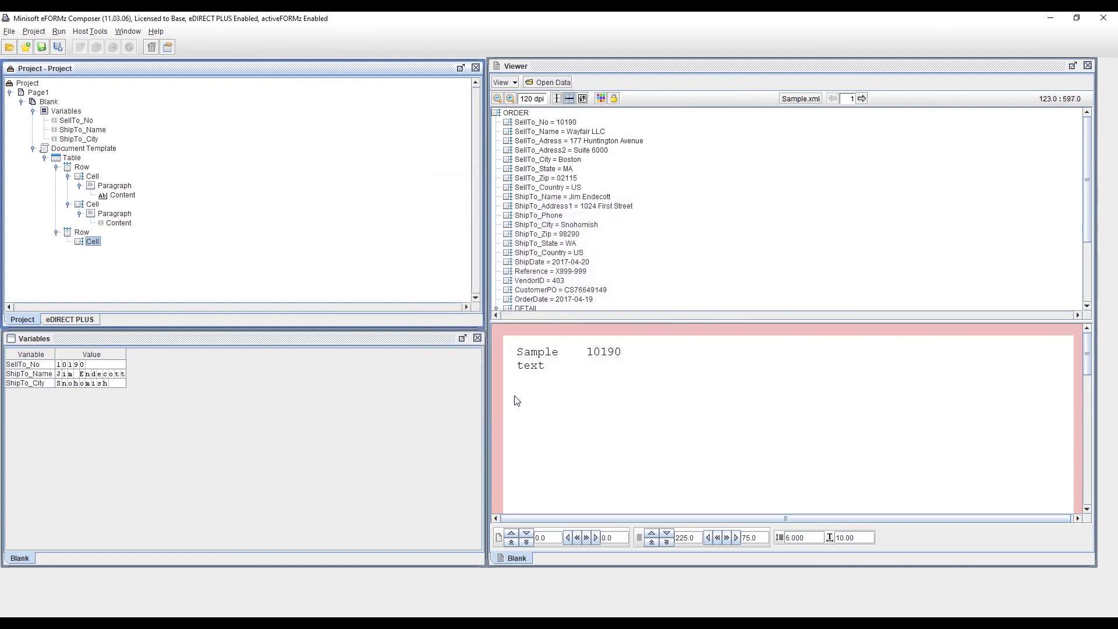
Step: Add a Paragraph document component to the new row's cell with default properties
{"action": "right_click", "coordinate": [94, 245]}
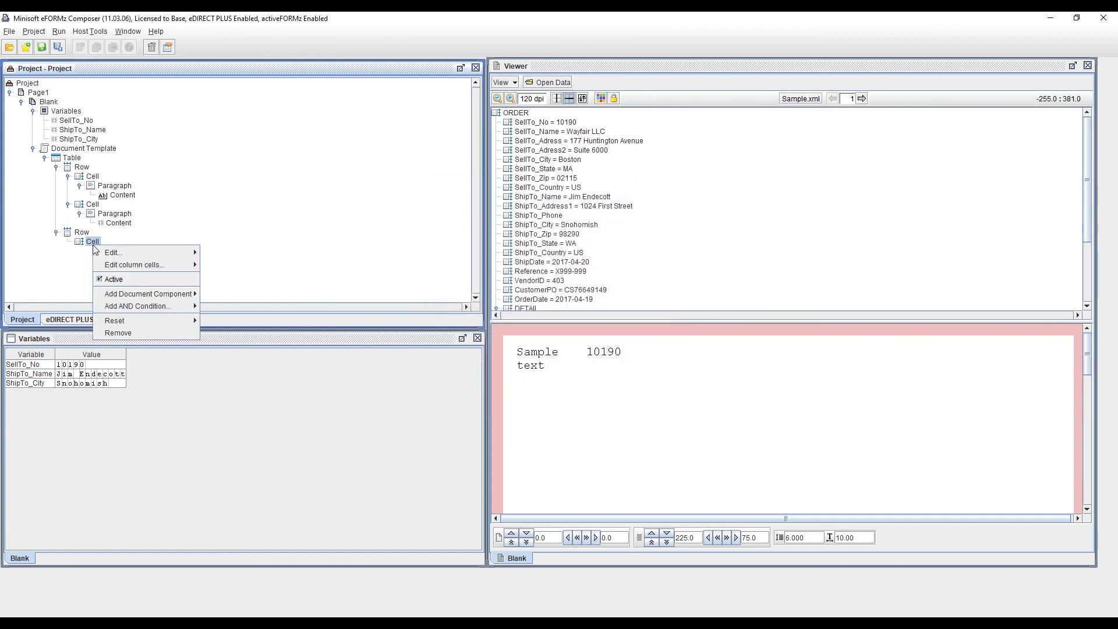
{"action": "mouse_move", "coordinate": [150, 293]}
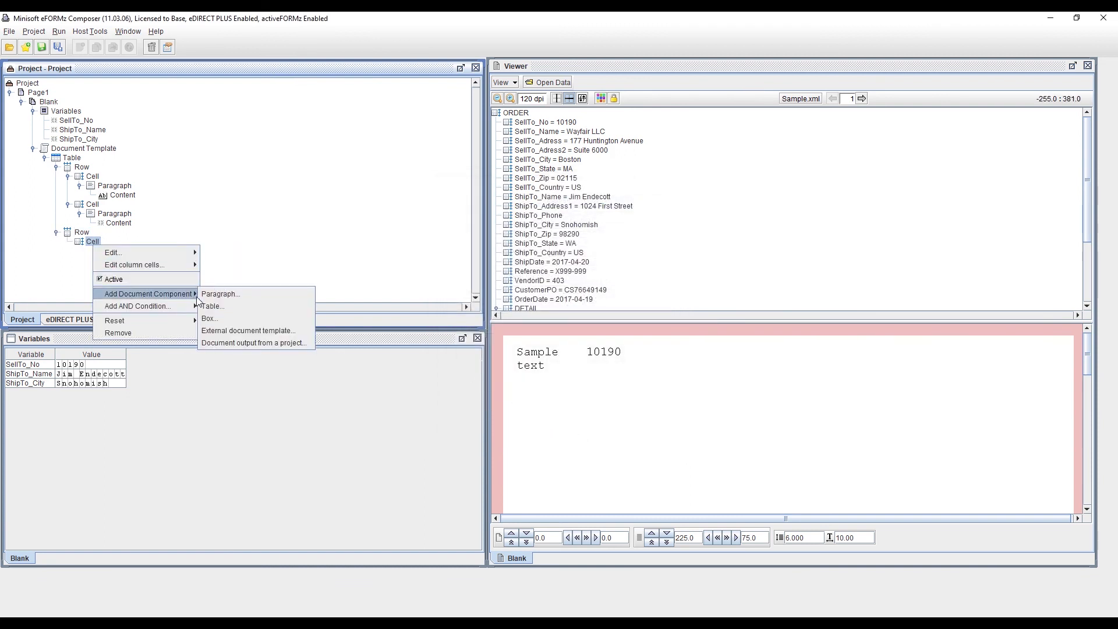
{"action": "left_click", "coordinate": [227, 294]}
{"action": "left_click", "coordinate": [585, 438]}
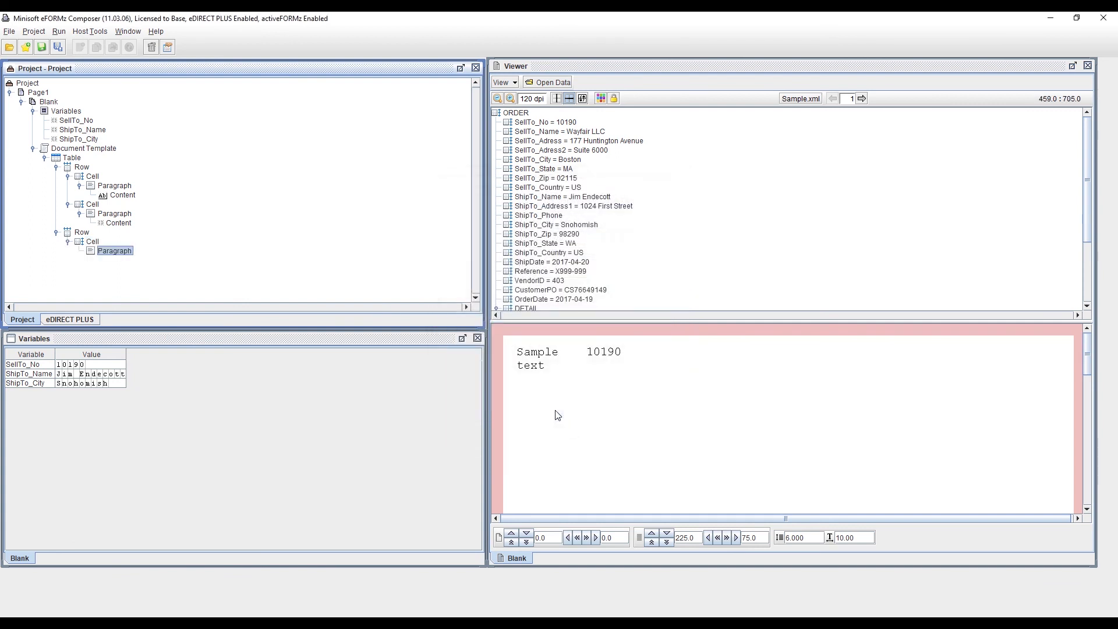
Step: Add a variable value segment showing the ShipTo_Name variable to the new row's paragraph
{"action": "right_click", "coordinate": [129, 257]}
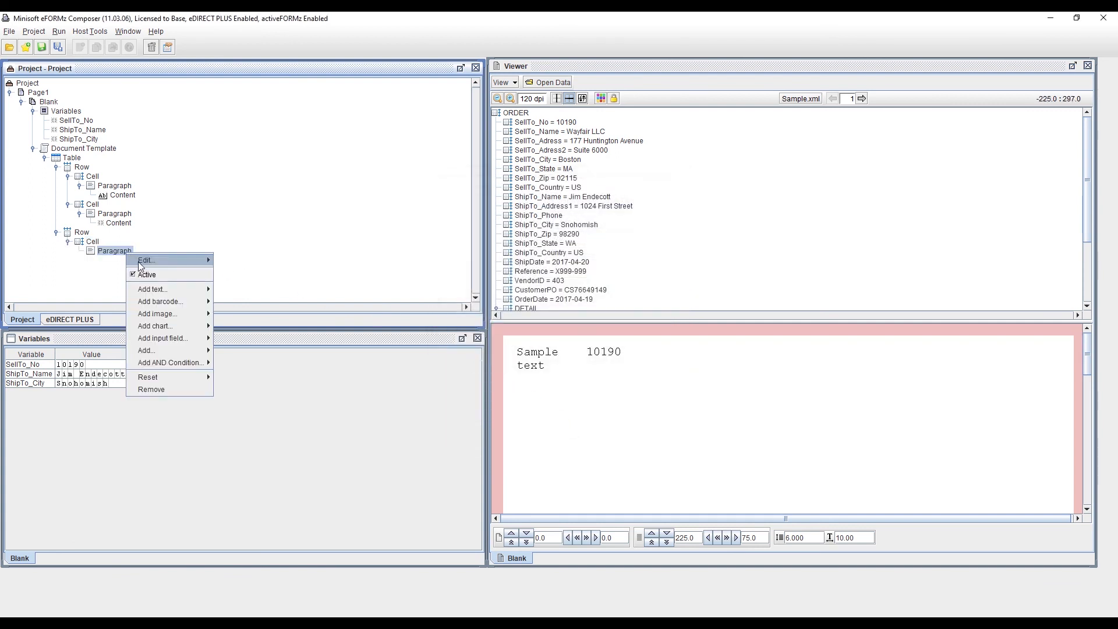
{"action": "mouse_move", "coordinate": [168, 301]}
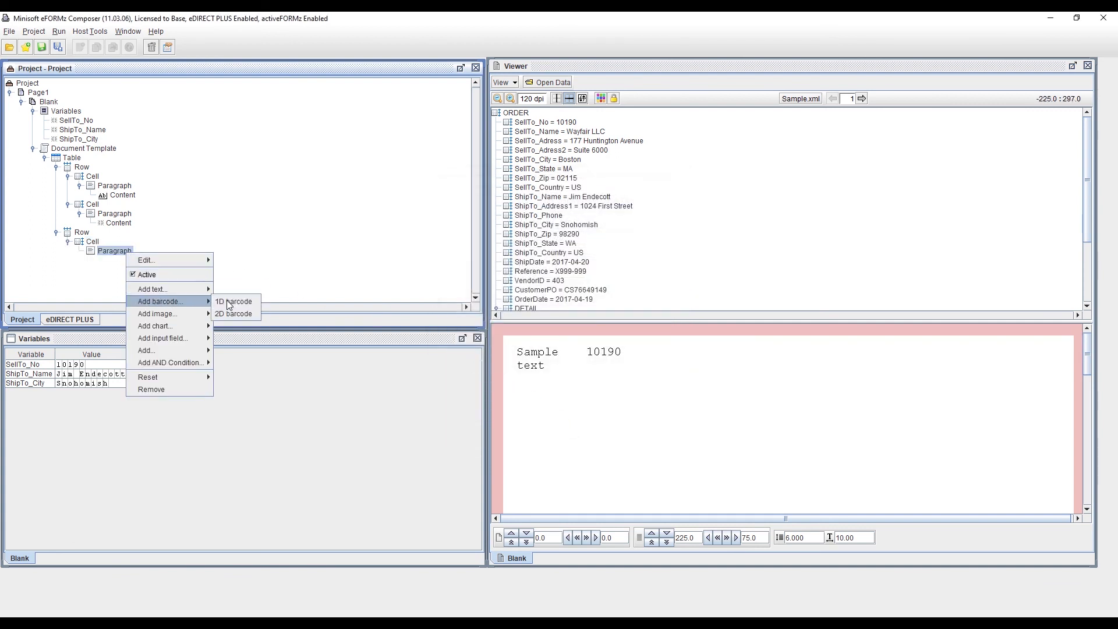
{"action": "left_click", "coordinate": [235, 298]}
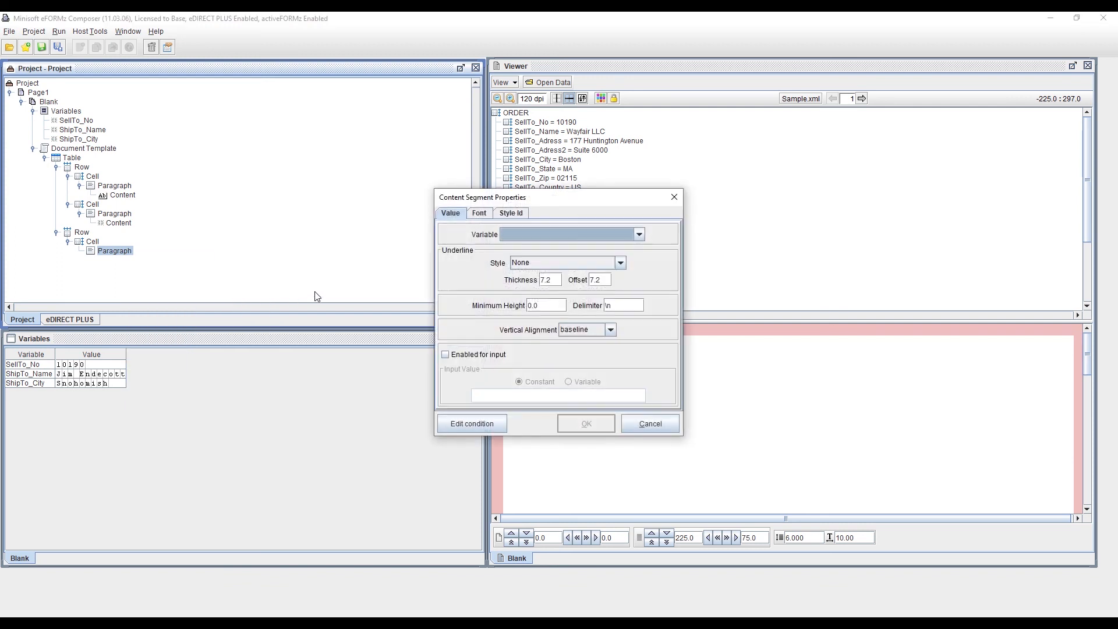
{"action": "left_click", "coordinate": [522, 239]}
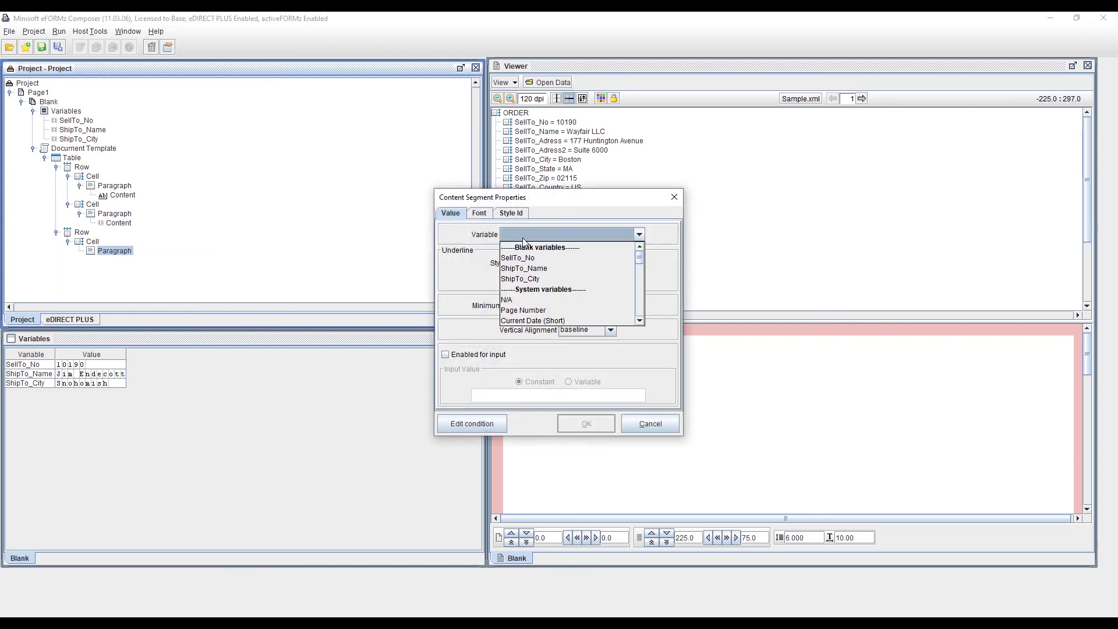
{"action": "left_click", "coordinate": [541, 270]}
{"action": "left_click", "coordinate": [585, 423]}
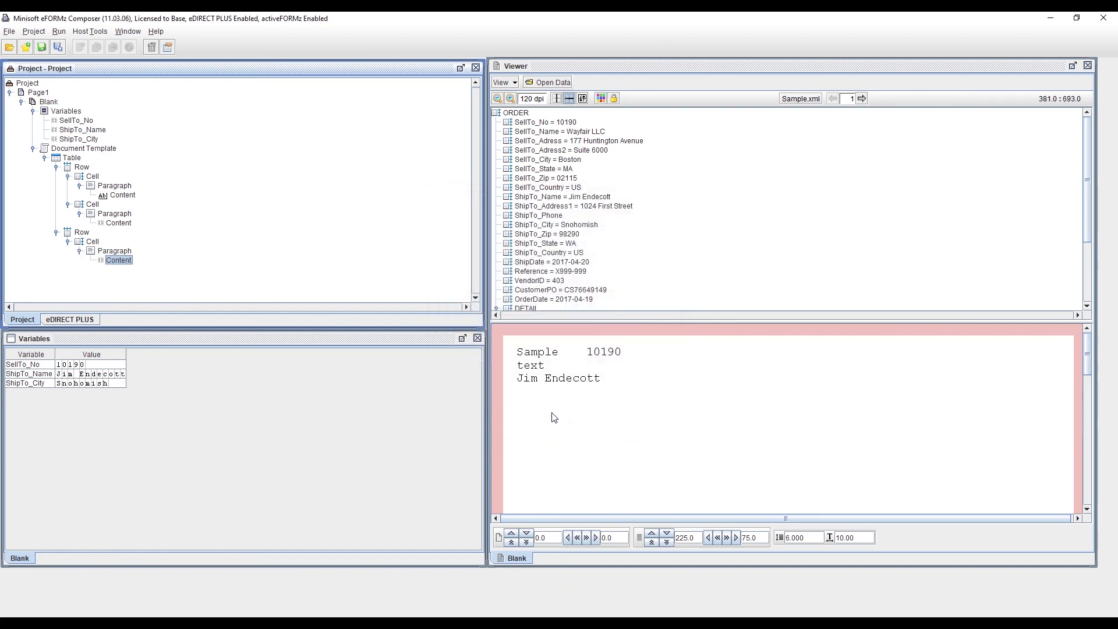